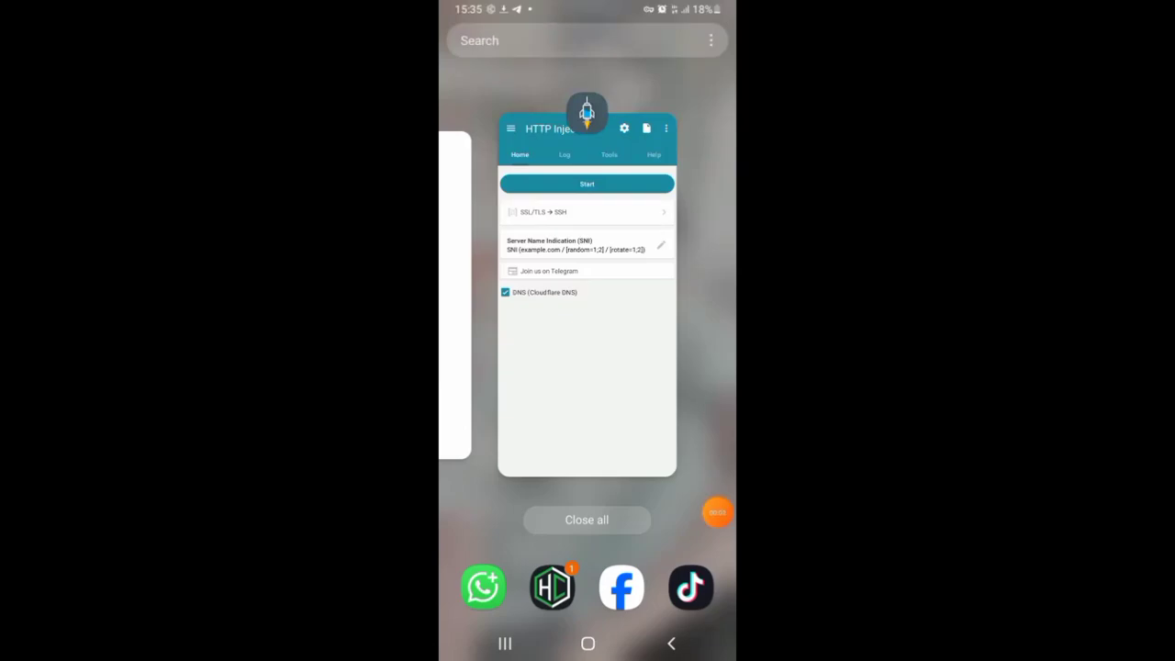
Step: Browse the recent apps, then bring up Chrome ready for a new search
mouse_move(514, 303)
left_mouse_down()
mouse_move(698, 303)
mouse_move(477, 303)
left_mouse_up()
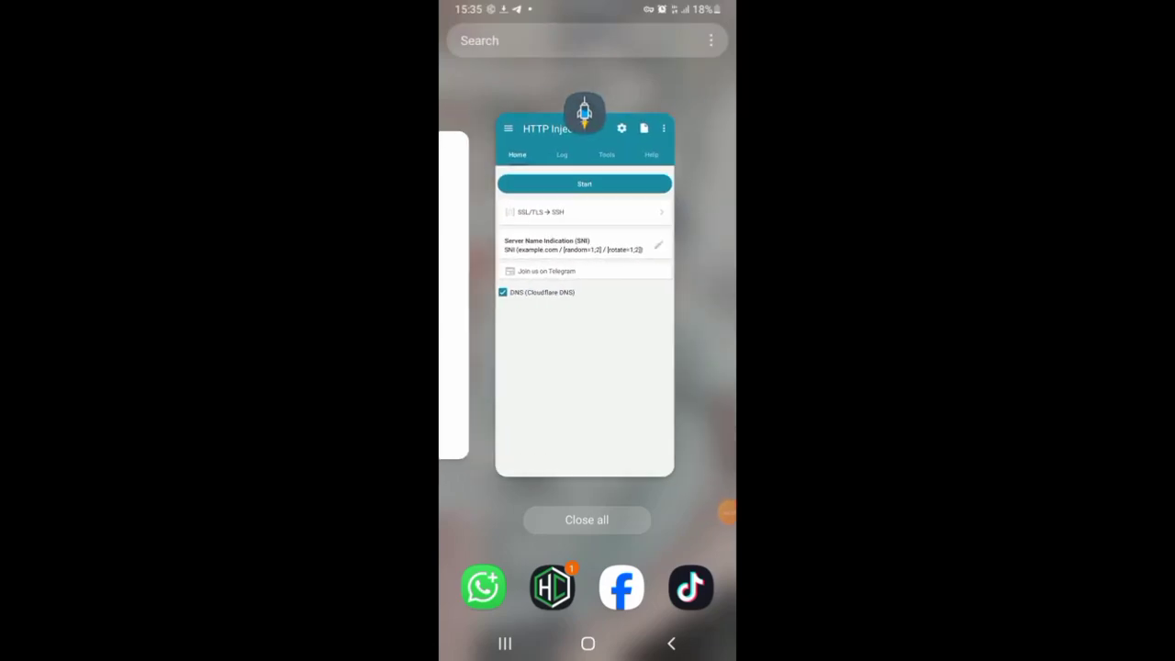
left_click(720, 512)
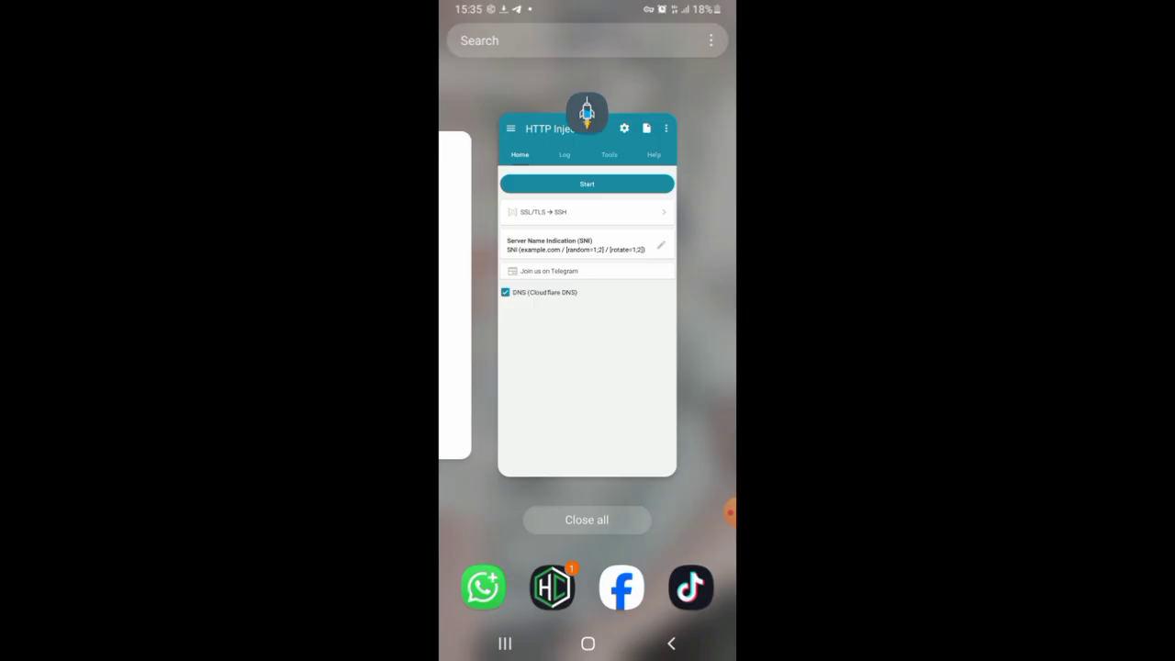
left_click(730, 512)
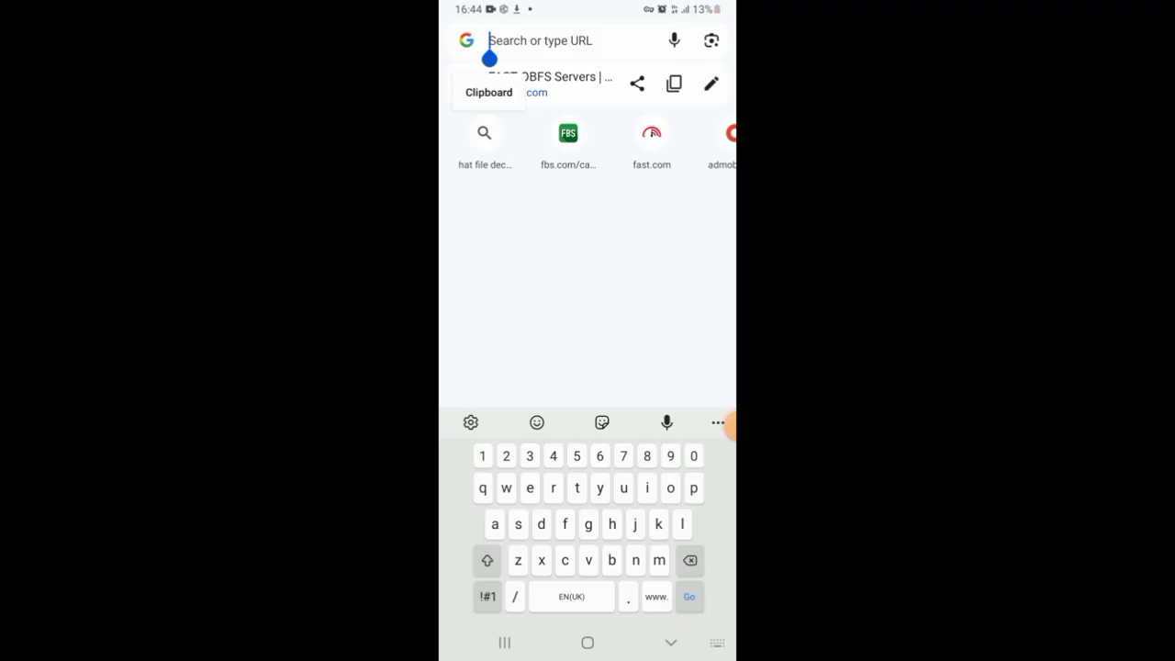
Step: Search 'fas' in Chrome and go to the fastssh.com suggestion
type("fas")
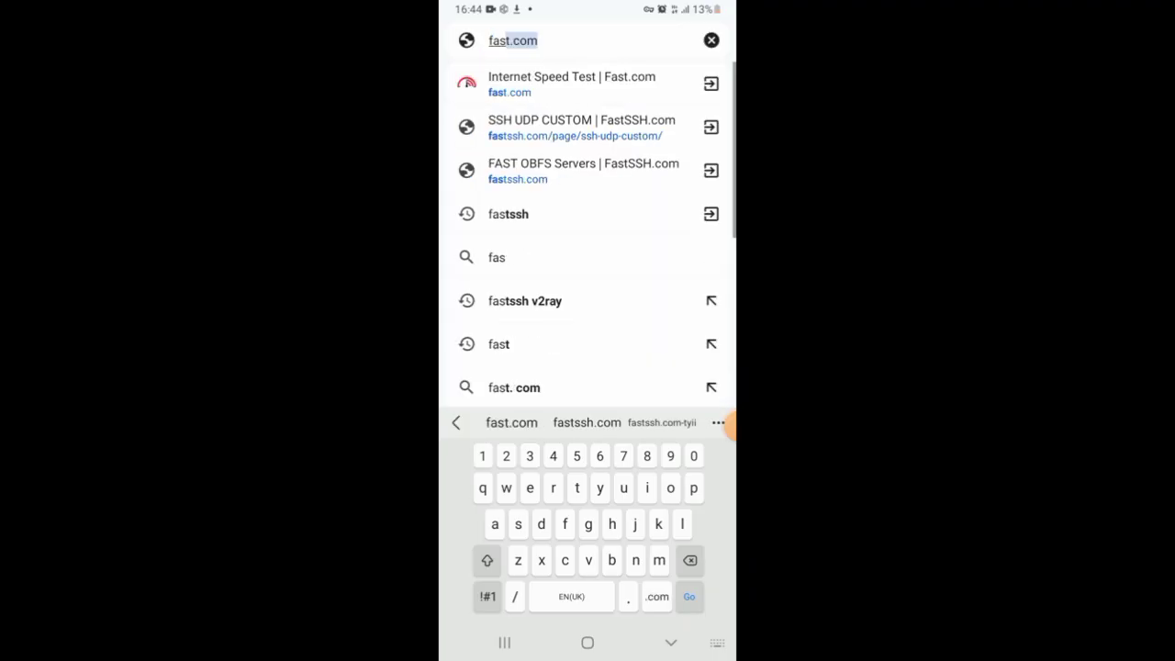
left_click(586, 422)
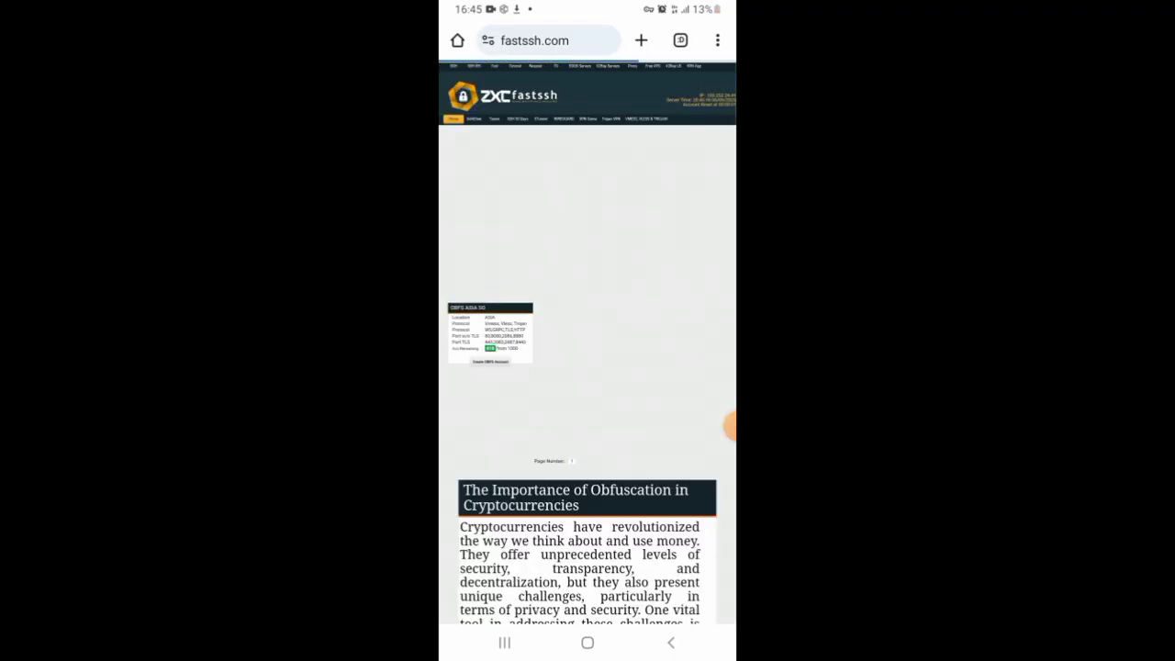
Step: Pan across the zoomed fastssh.com home page toward the V2Ray Servers link
left_click(730, 425)
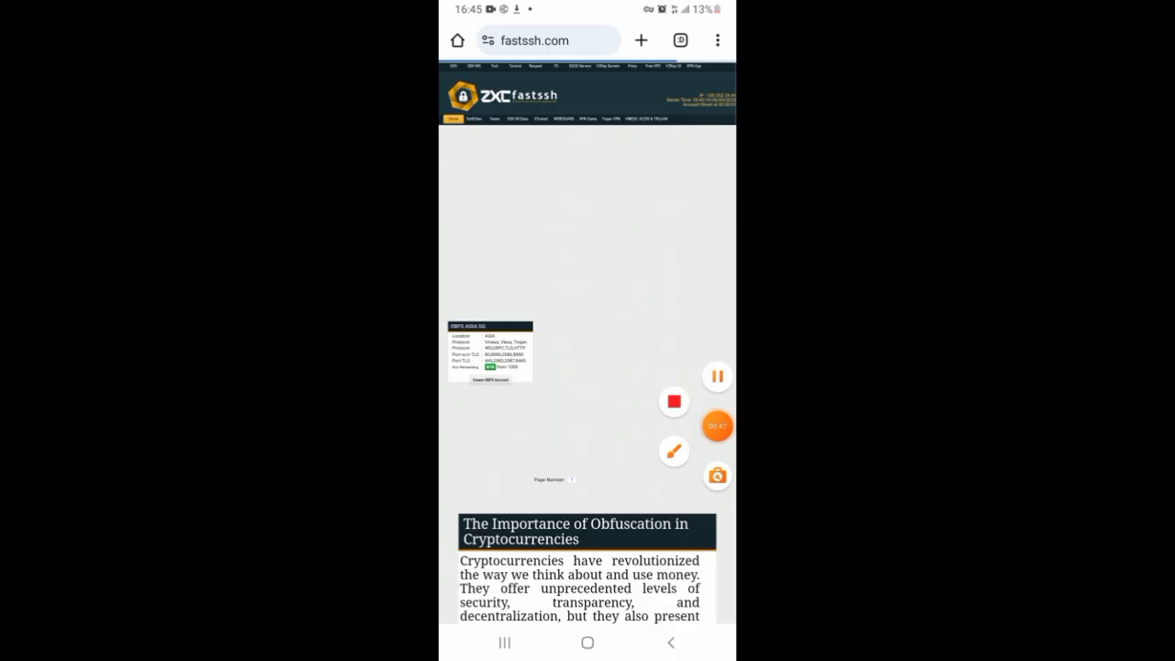
left_click(673, 451)
left_click_drag(563, 475, 607, 85)
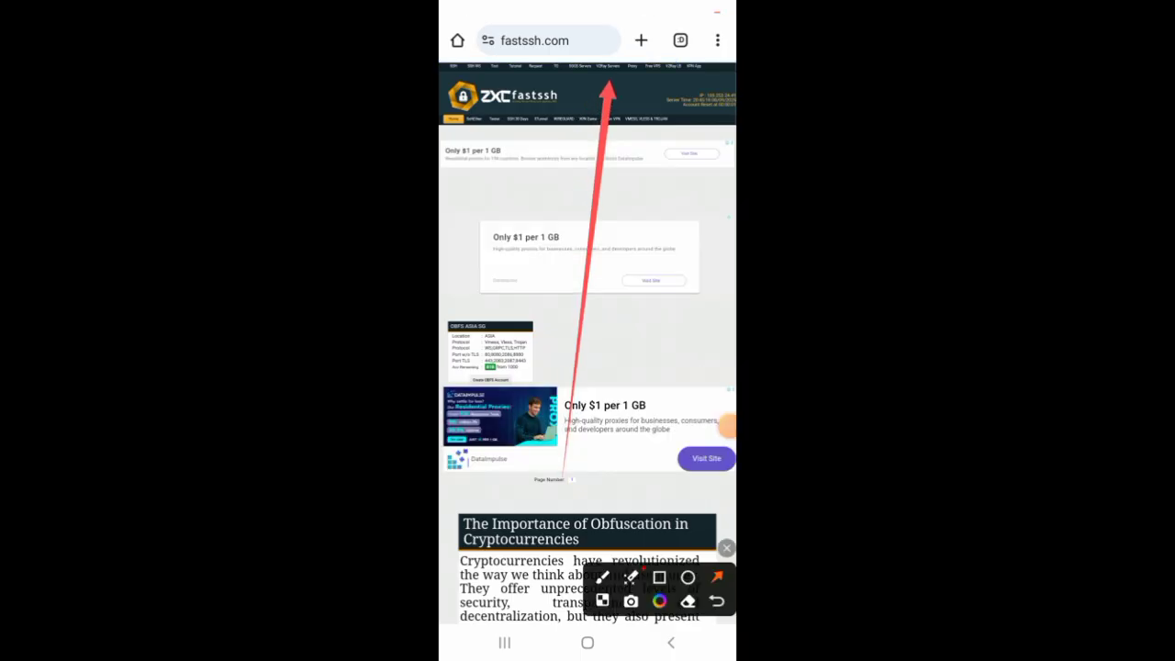
left_click(726, 548)
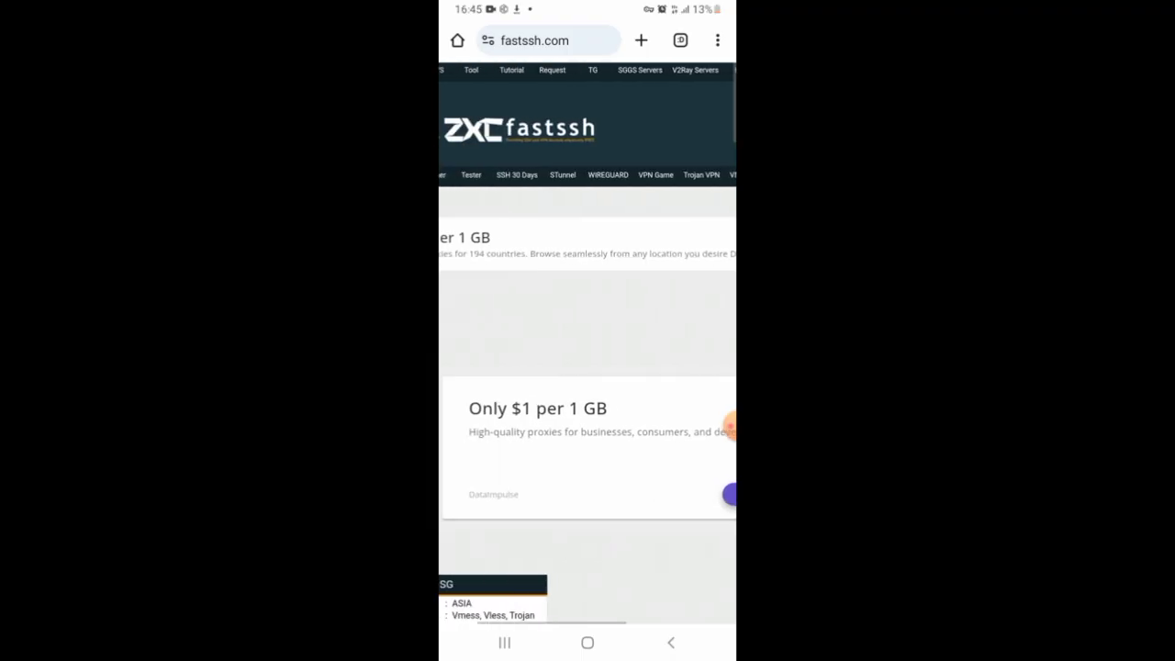
scroll(587, 367, "right", 3)
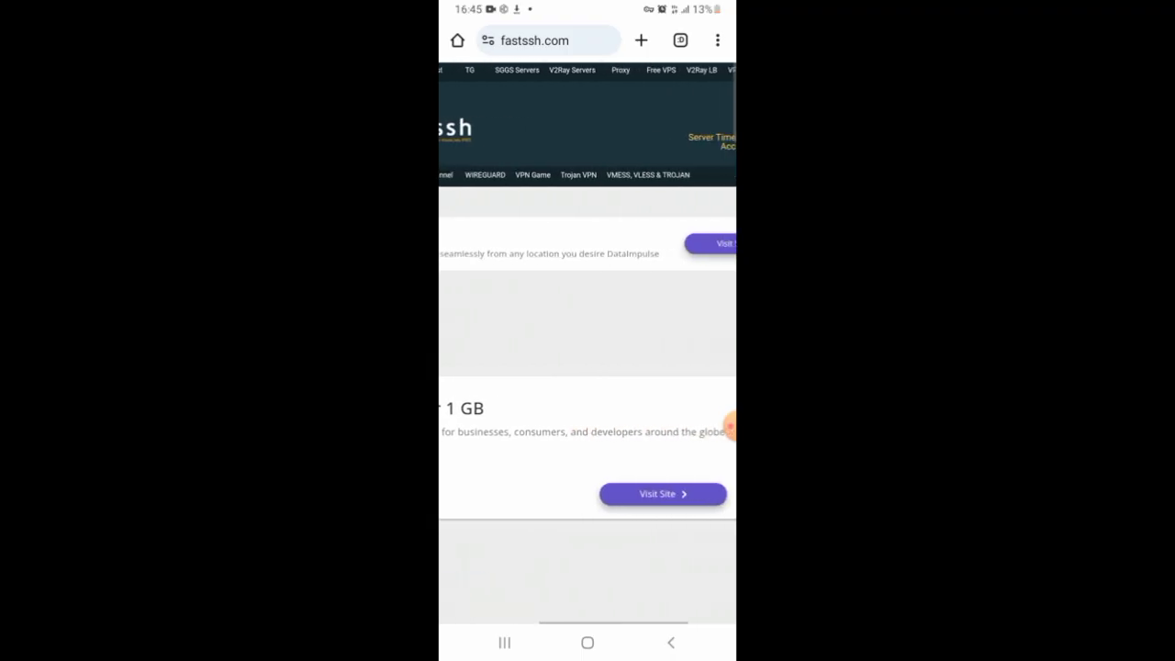
scroll(587, 367, "left", 3)
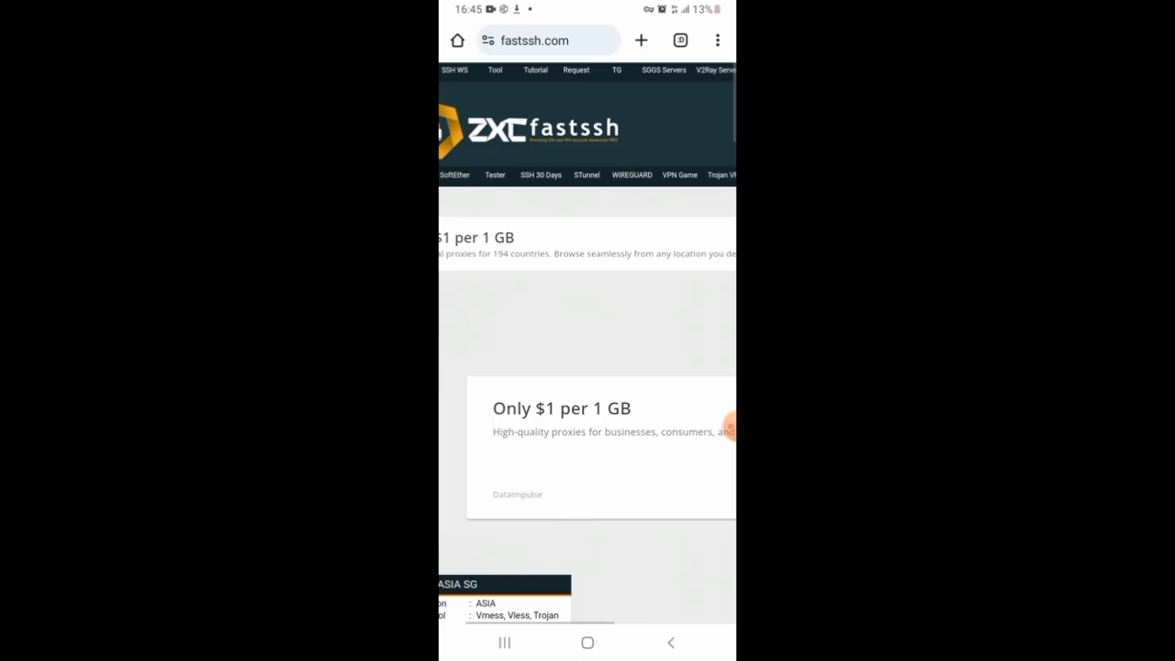
scroll(588, 368, "left", 1)
scroll(587, 367, "right", 3)
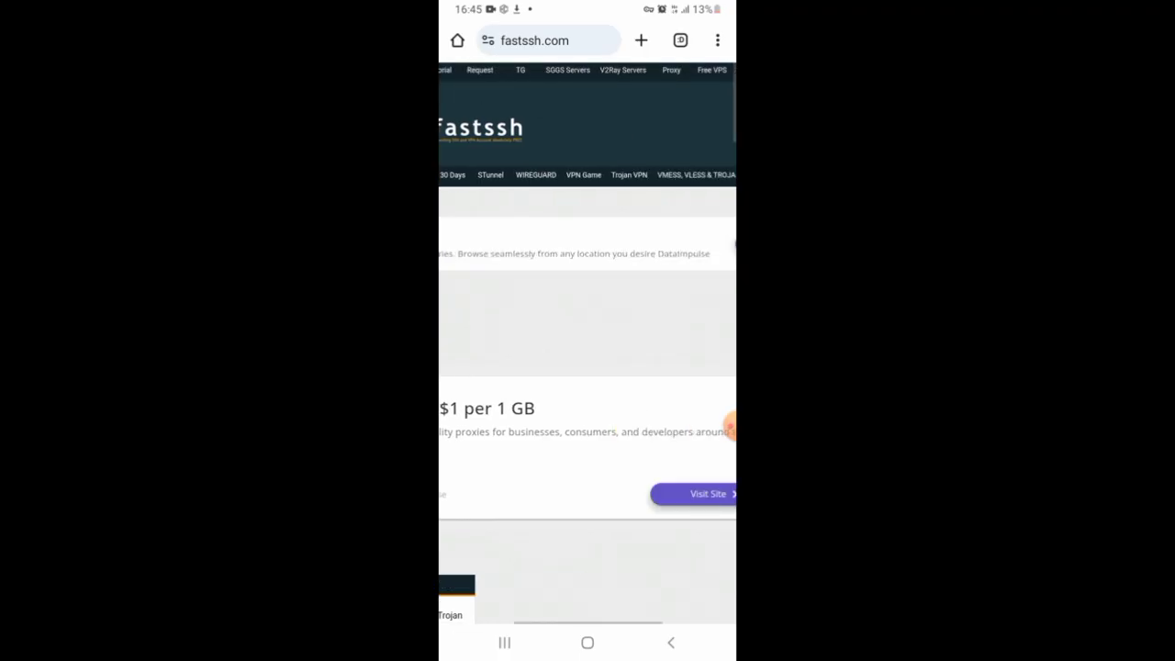
Step: Go to V2Ray Servers and scroll down to the Vmess Singapore HE-1 Limit server card
left_click(623, 70)
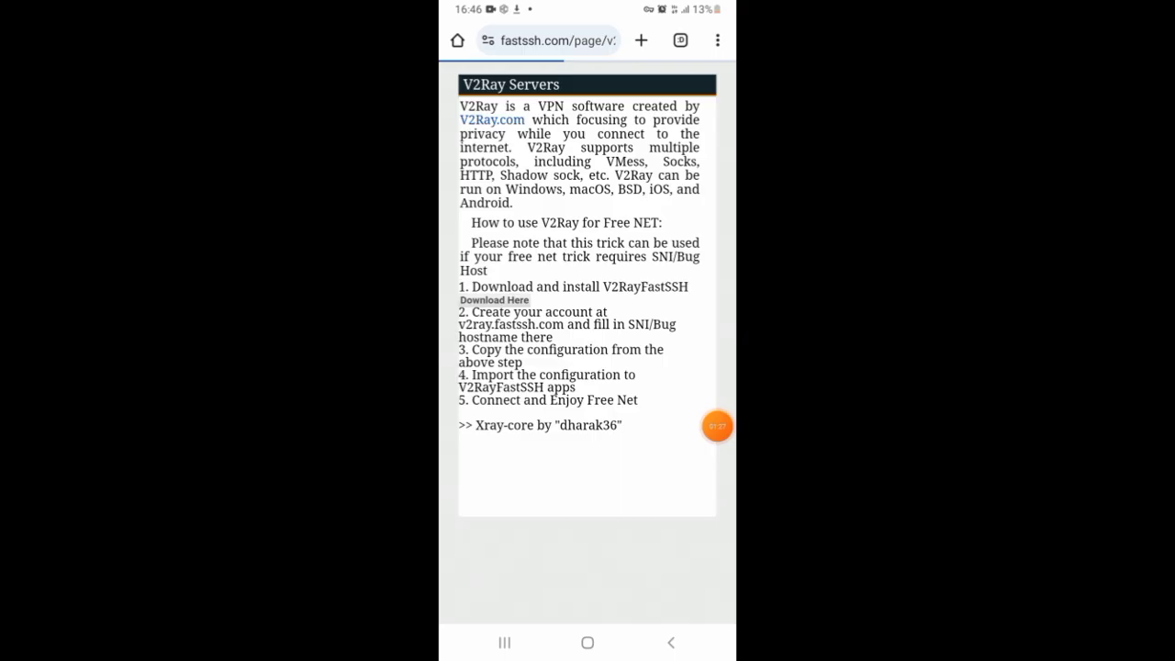
scroll(588, 367, "down", 3)
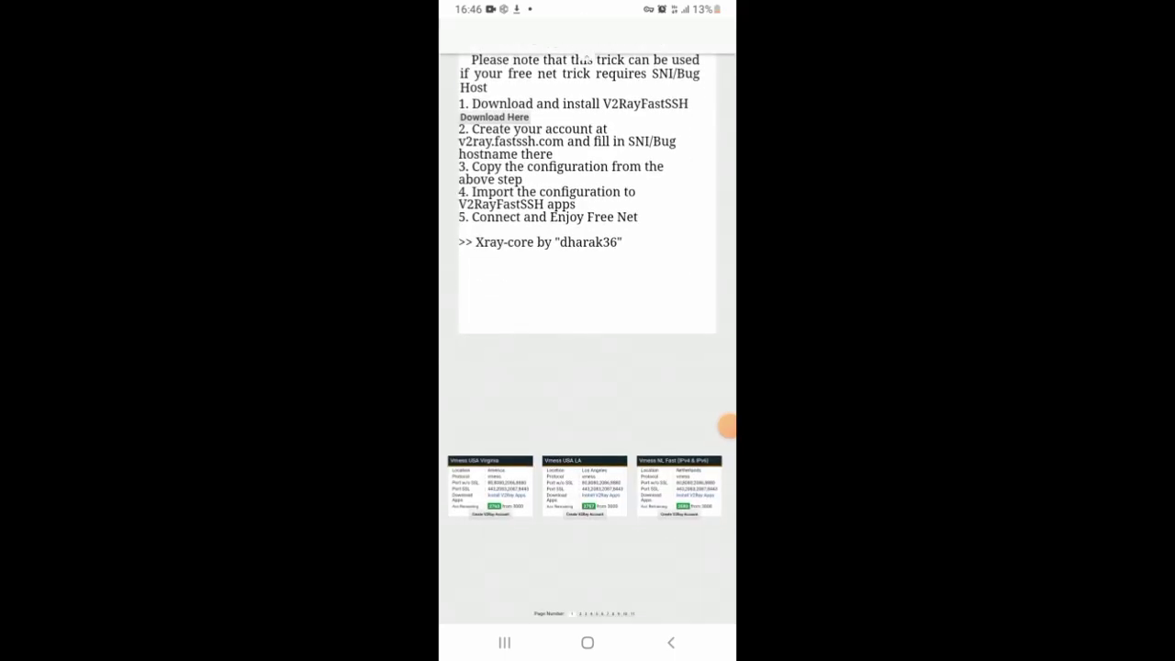
scroll(588, 338, "down", 2)
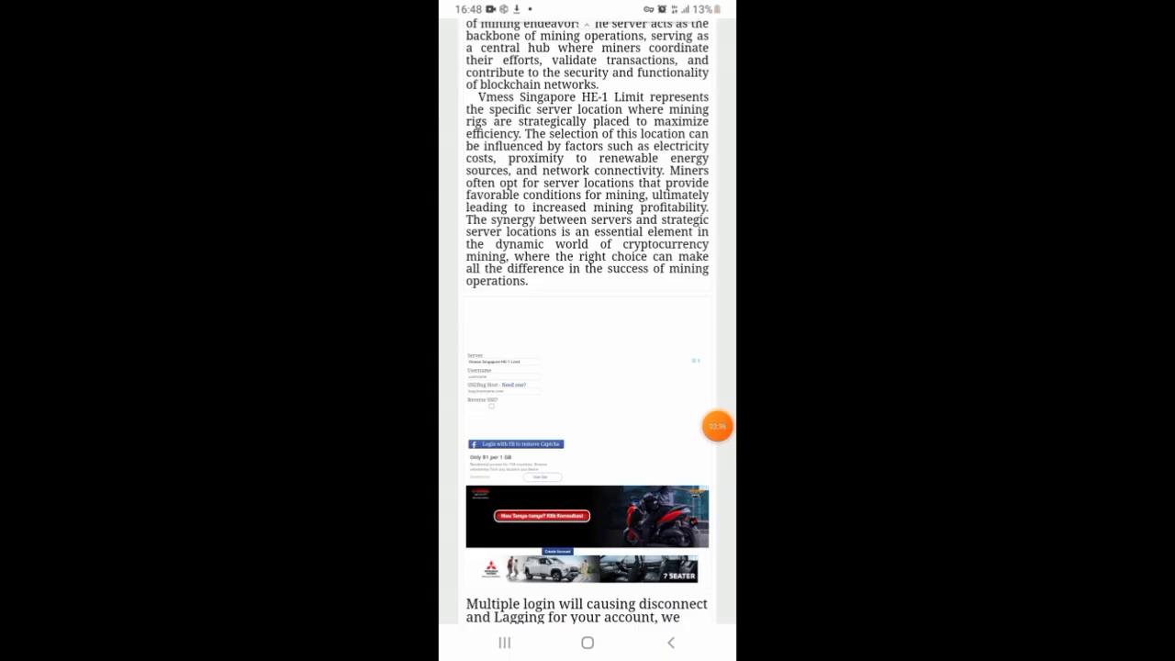
Step: Zoom into the Vmess Singapore HE-1 Limit account form and focus its Username field
left_click(717, 425)
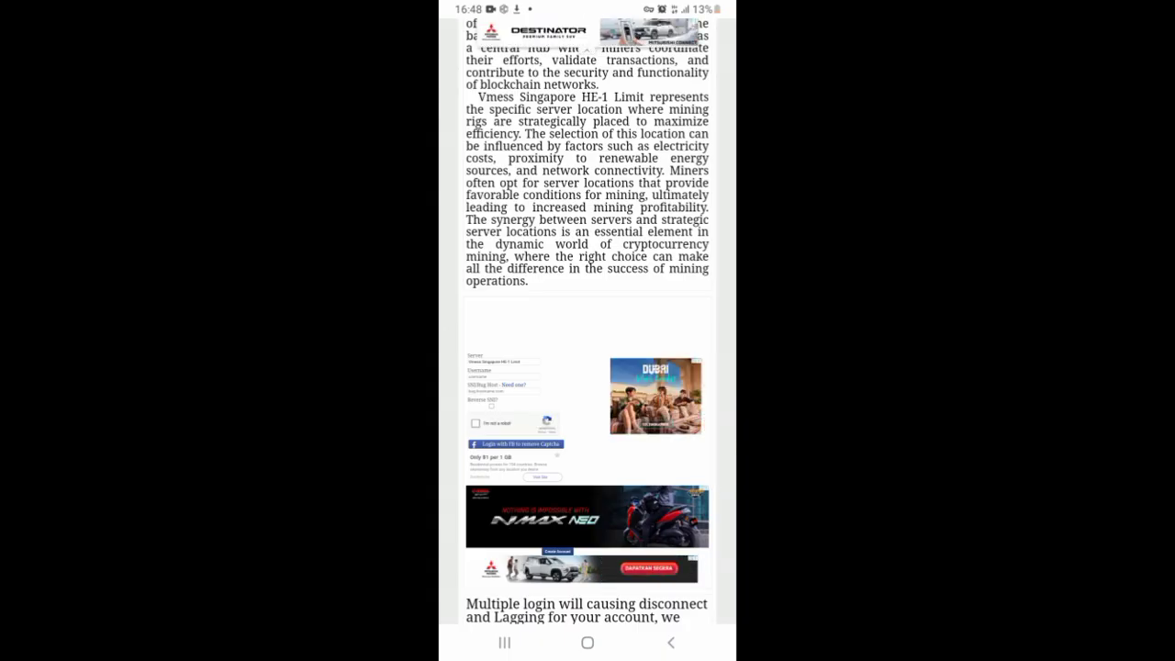
left_click(717, 425)
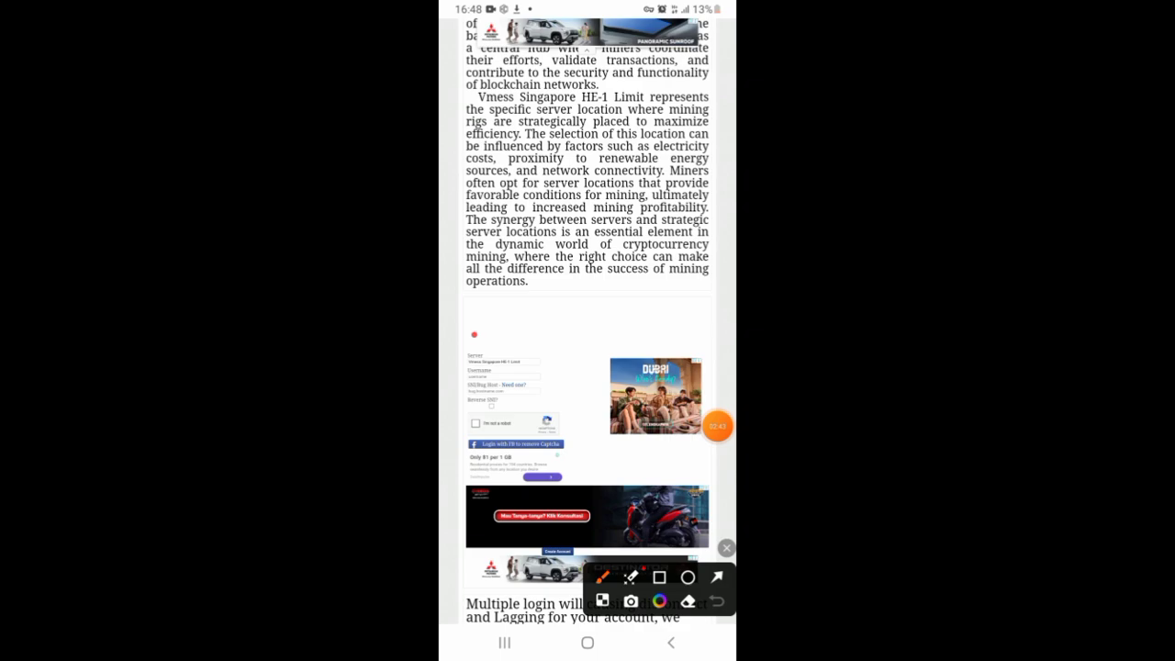
left_click_drag(472, 334, 496, 398)
left_click_drag(474, 353, 543, 350)
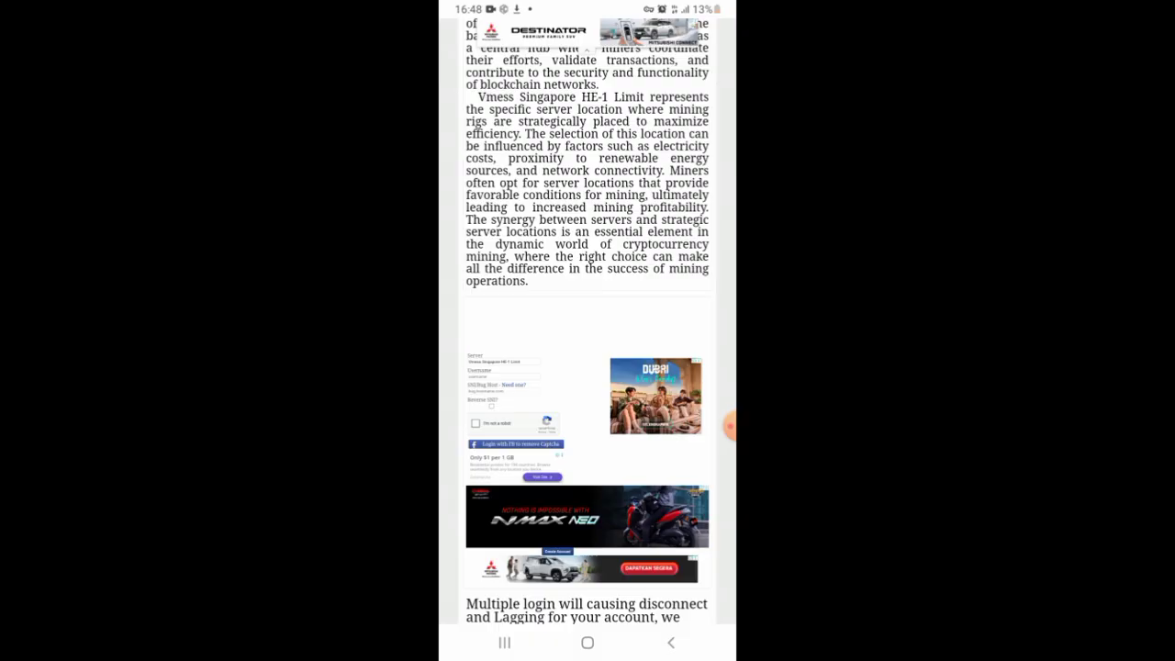
scroll(550, 413, "up", 5)
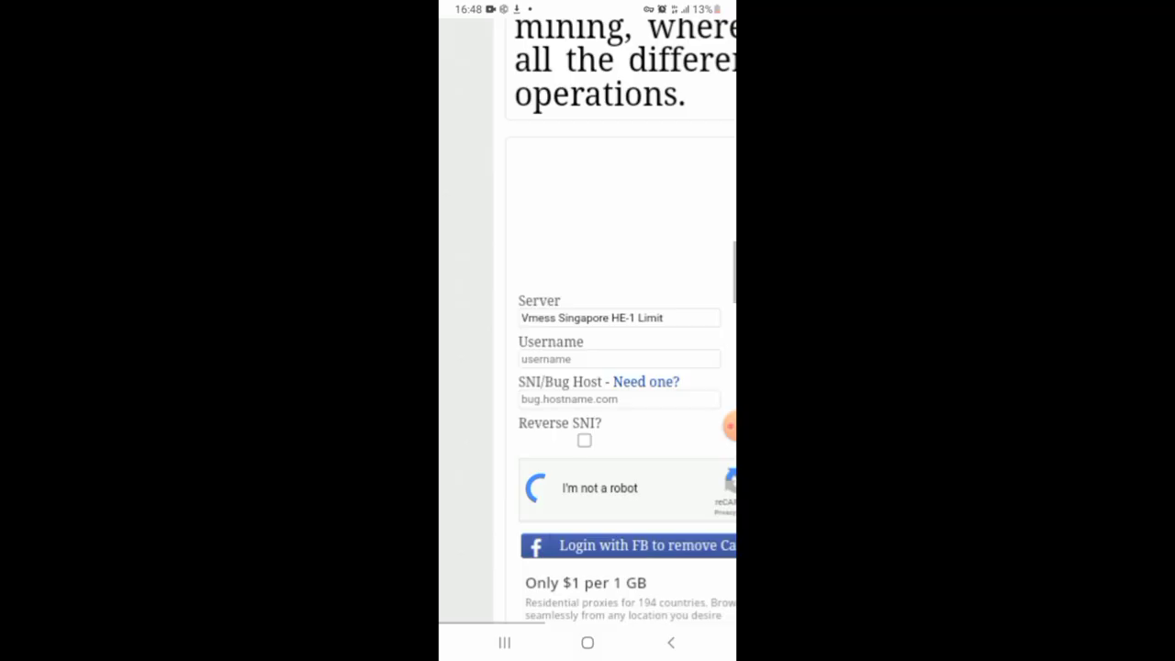
left_click(619, 359)
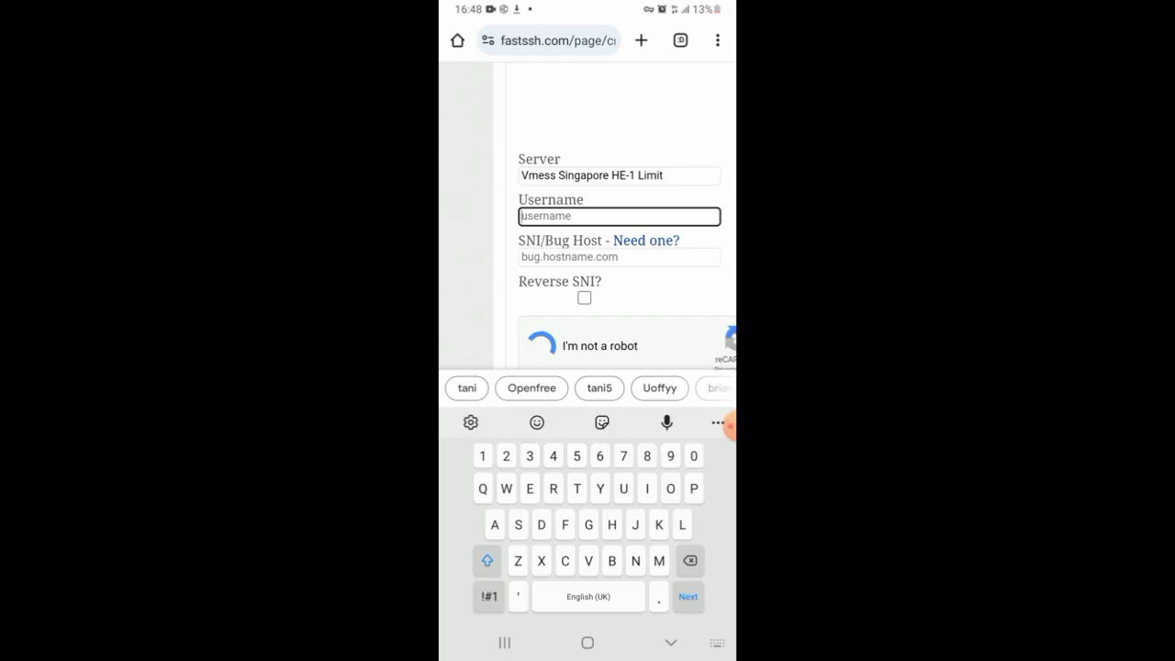
type("Youtub")
key("Tab")
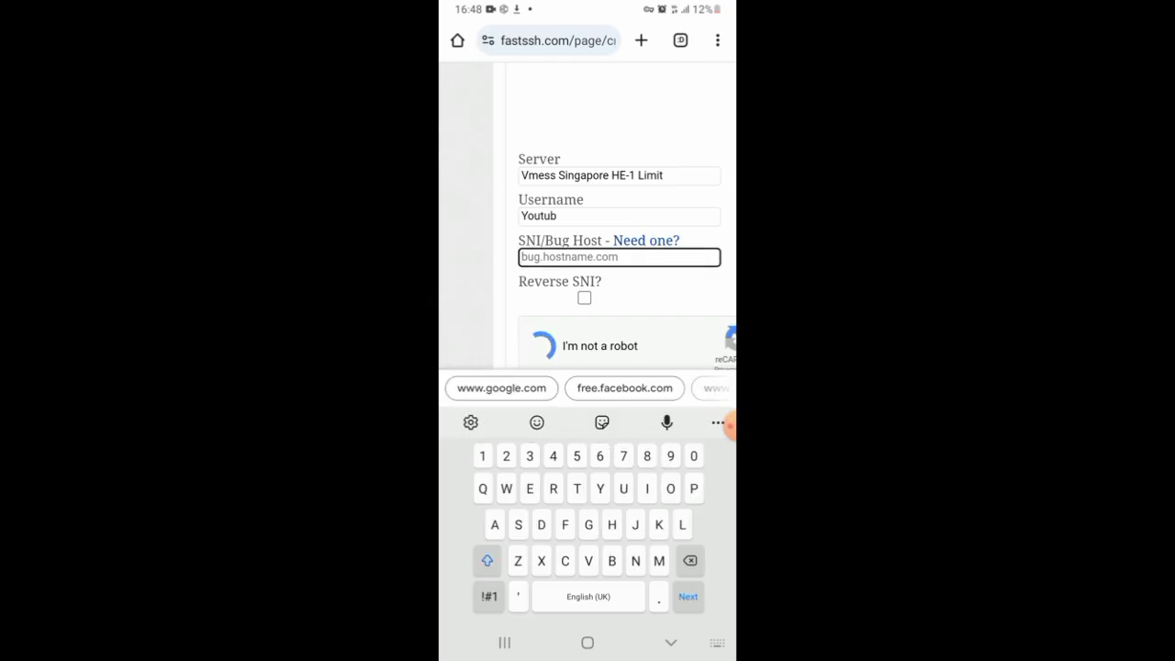
type("W")
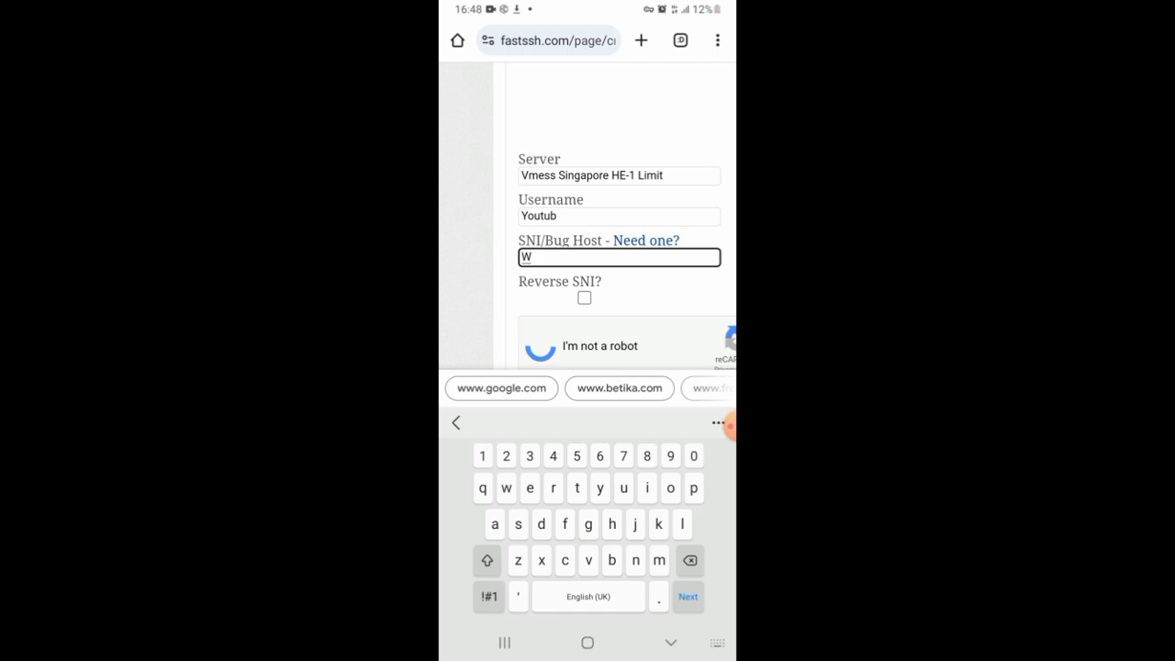
type("www")
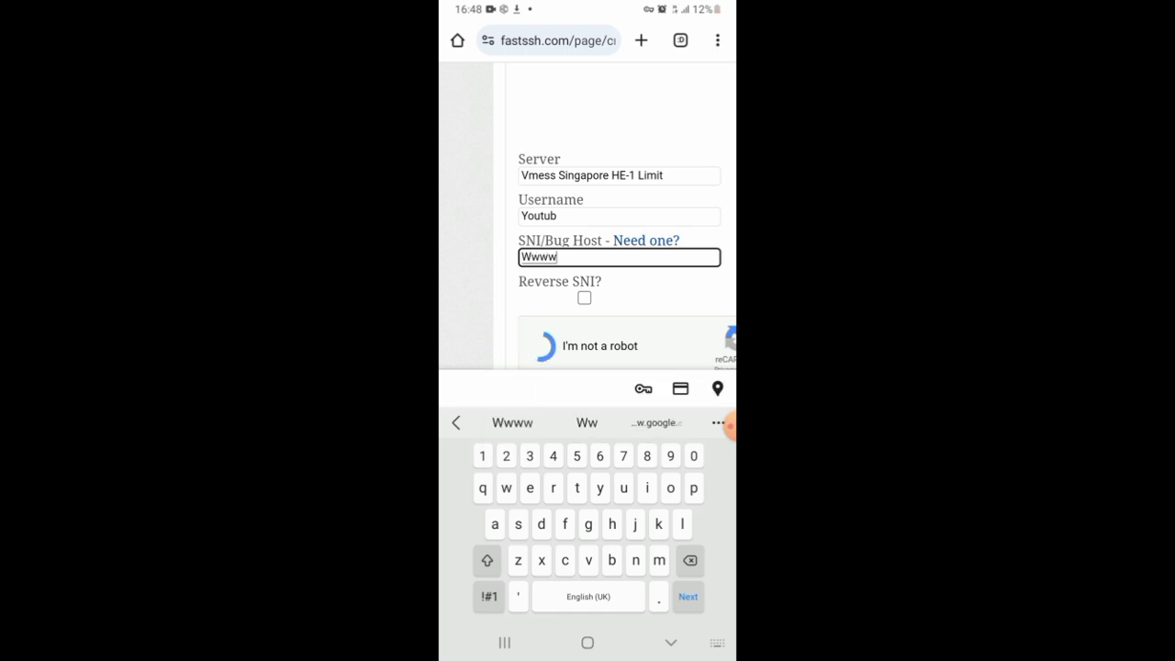
left_click(587, 422)
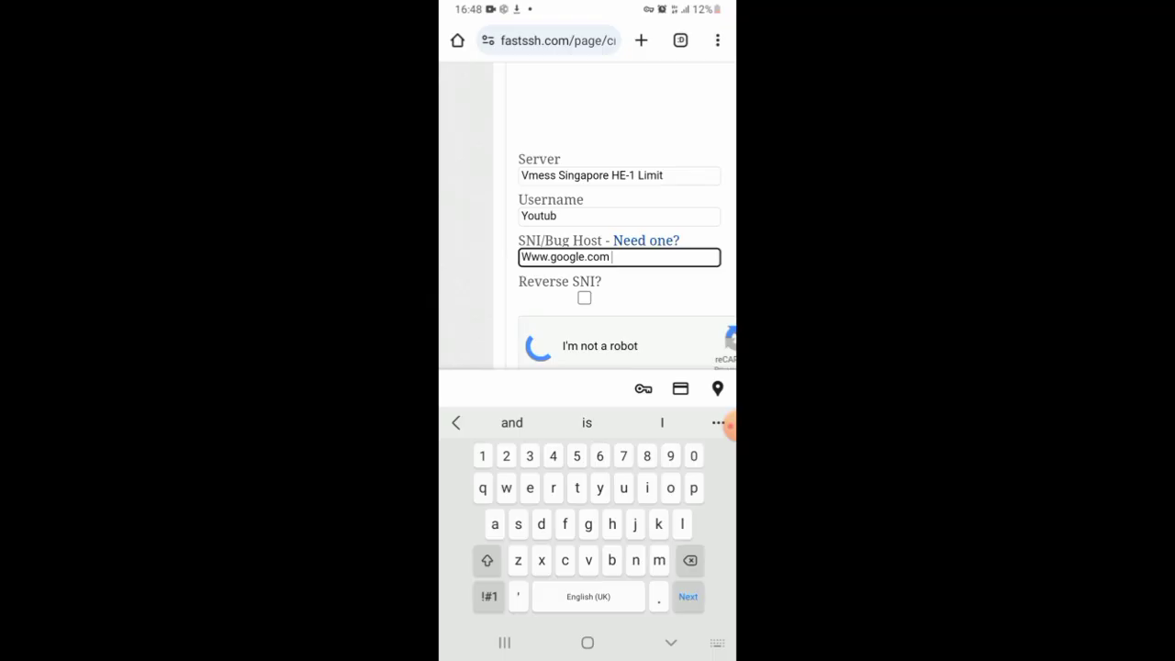
scroll(588, 216, "down", 2)
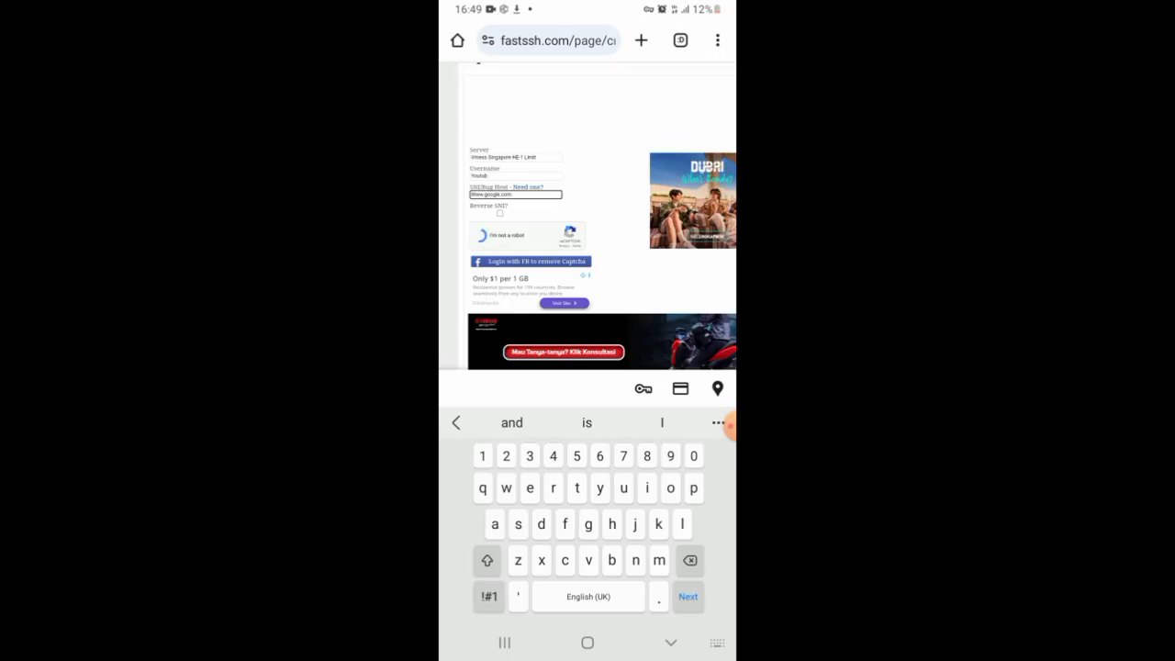
scroll(587, 216, "down", 2)
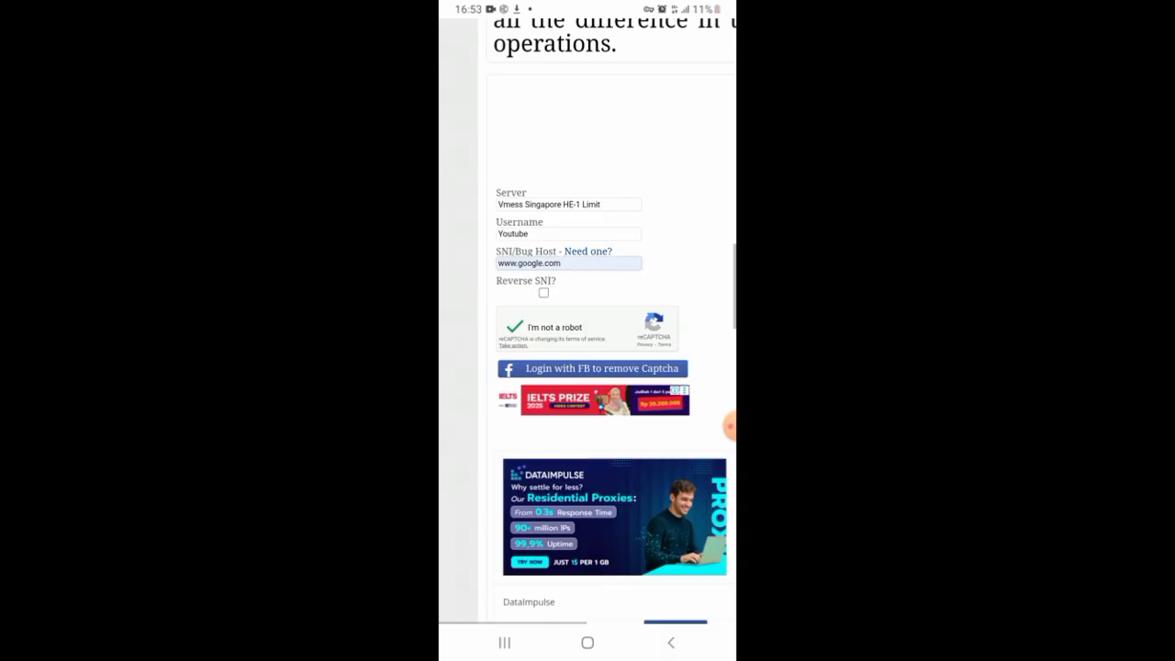
Step: Scroll through the created account's page showing the Port 443 and Port 80 vmess links
scroll(615, 358, "down", 1)
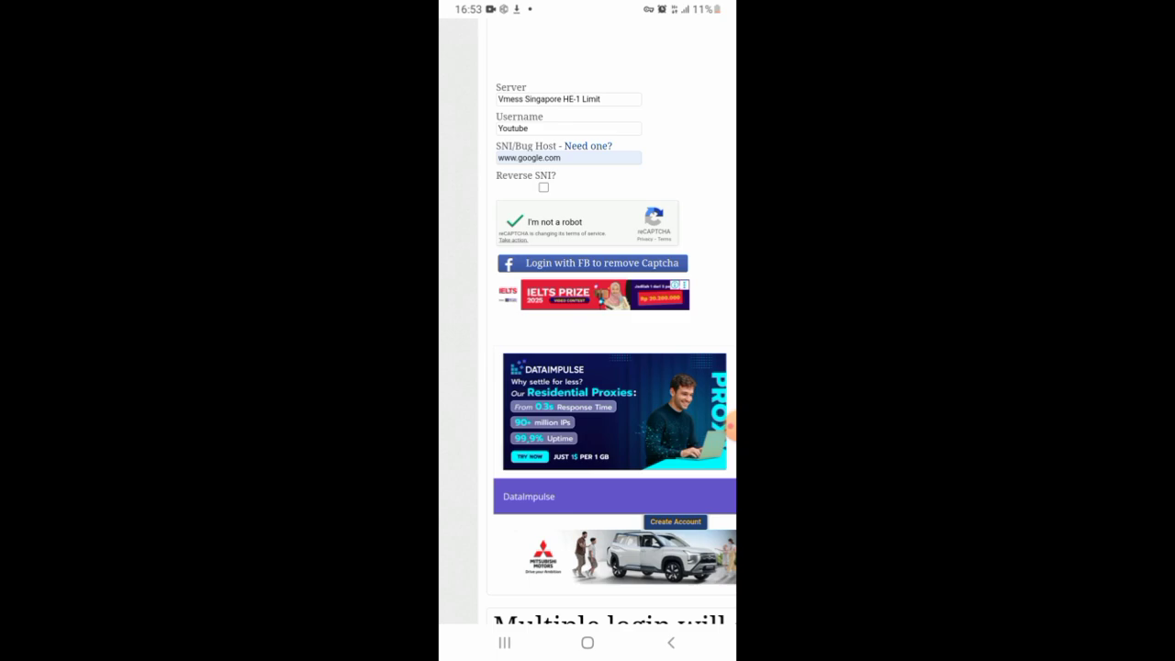
scroll(615, 368, "up", 2)
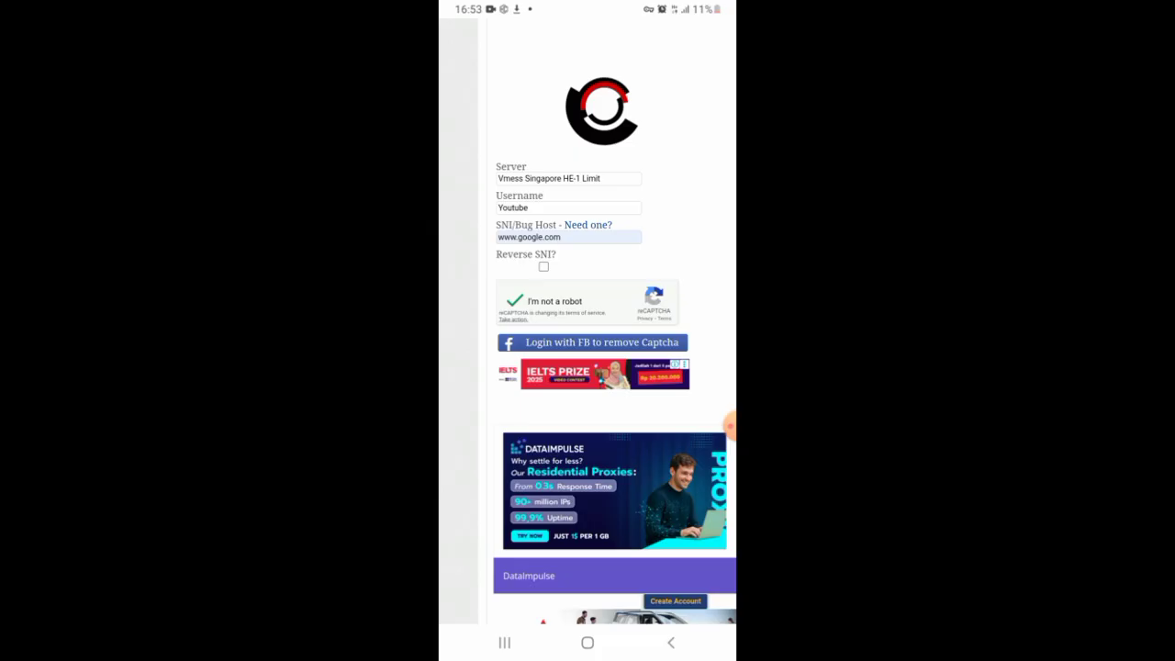
scroll(588, 367, "up", 3)
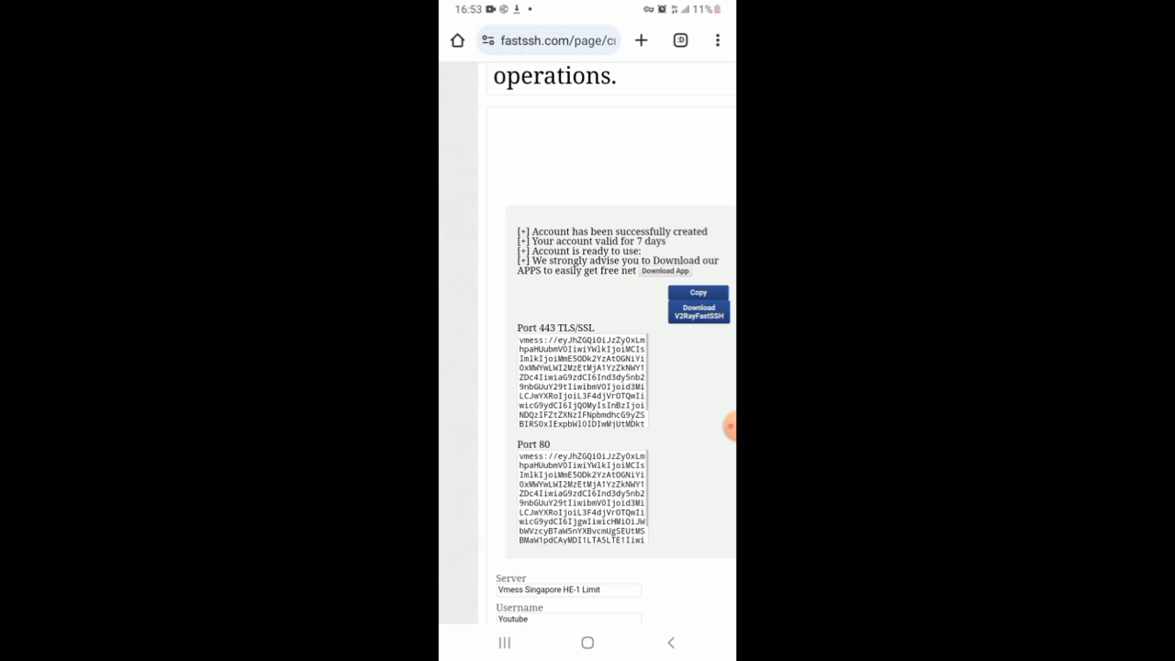
Step: Select and copy the whole Port 443 TLS/SSL vmess configuration
left_click(582, 381)
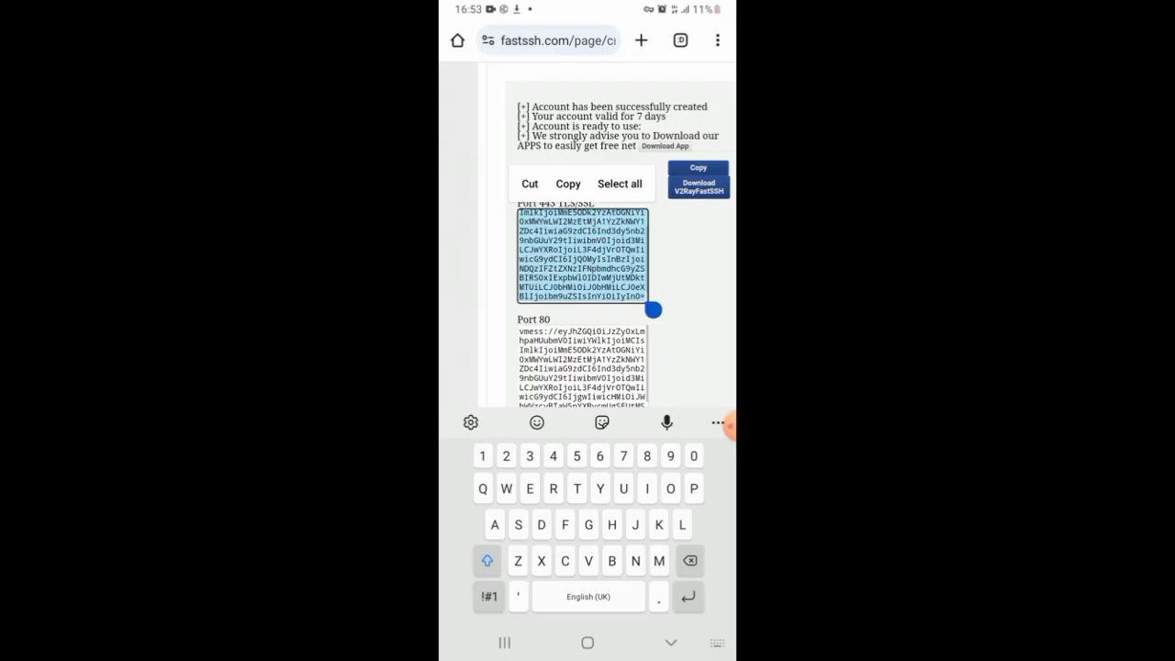
left_click(569, 184)
scroll(588, 239, "down", 3)
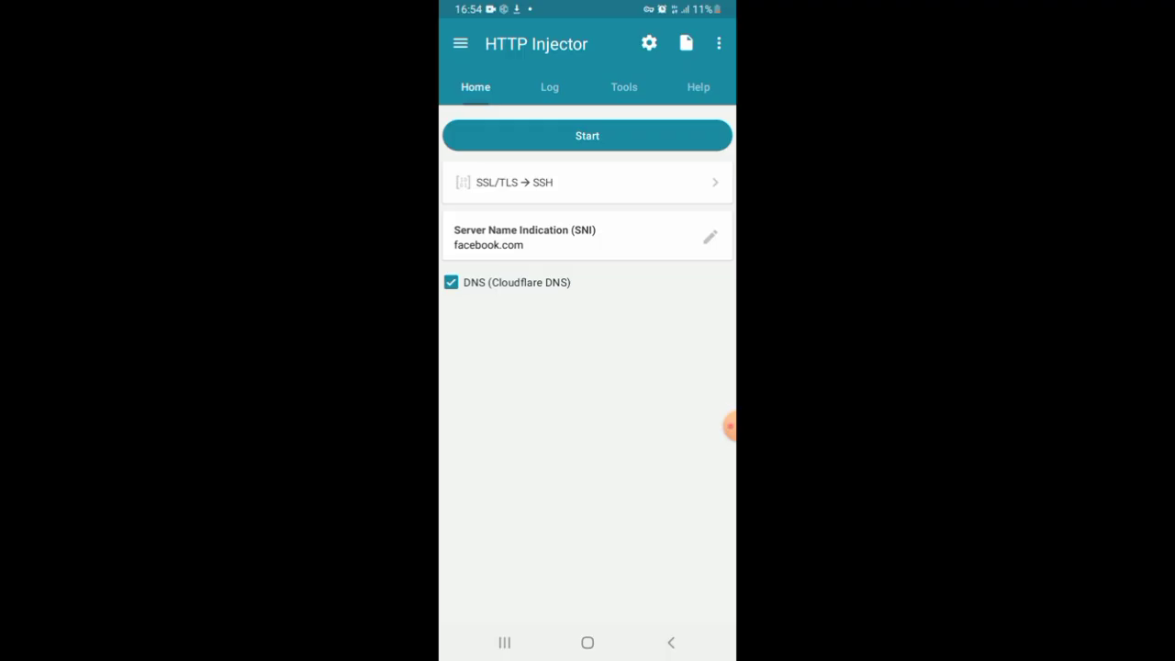
Step: Go from HTTP Injector's Settings into the V2Ray/Xray tunnel configuration
left_click(649, 43)
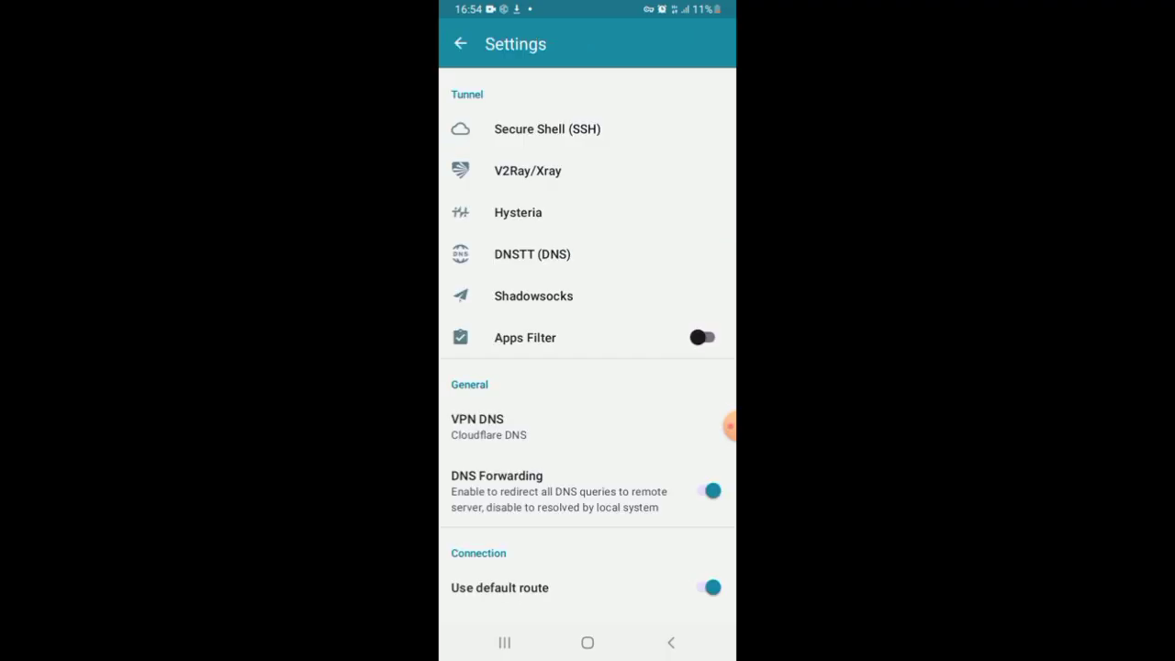
left_click(528, 171)
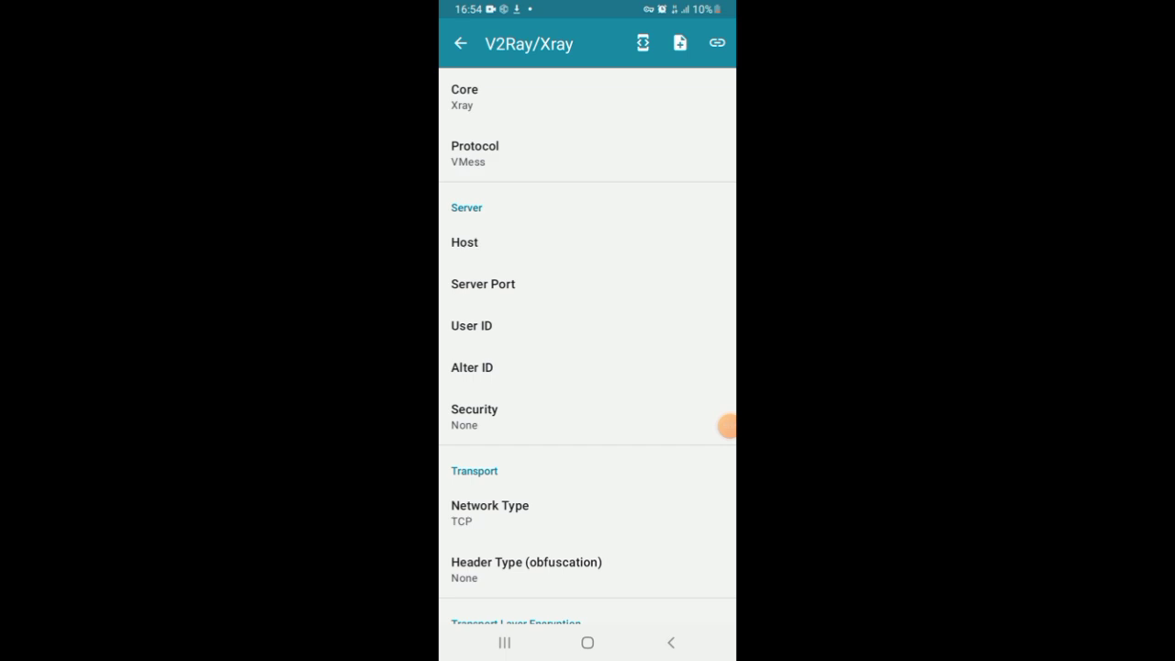
Step: Paste the copied Port 443 vmess link into the config import field
left_click(680, 42)
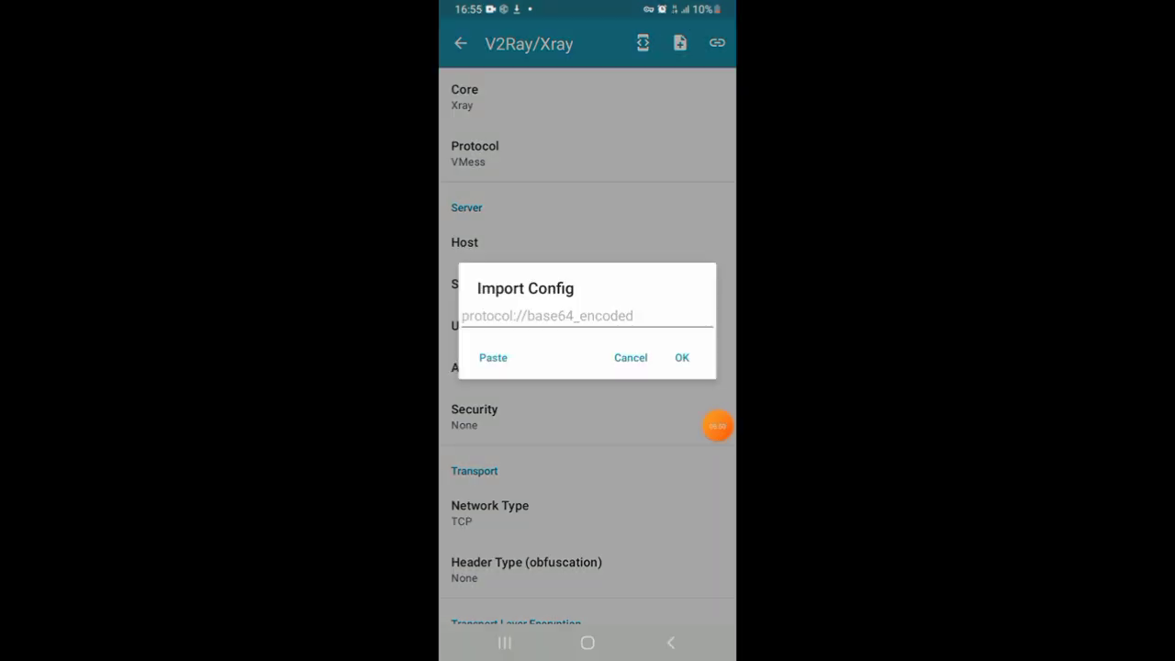
left_click(717, 425)
left_click(674, 451)
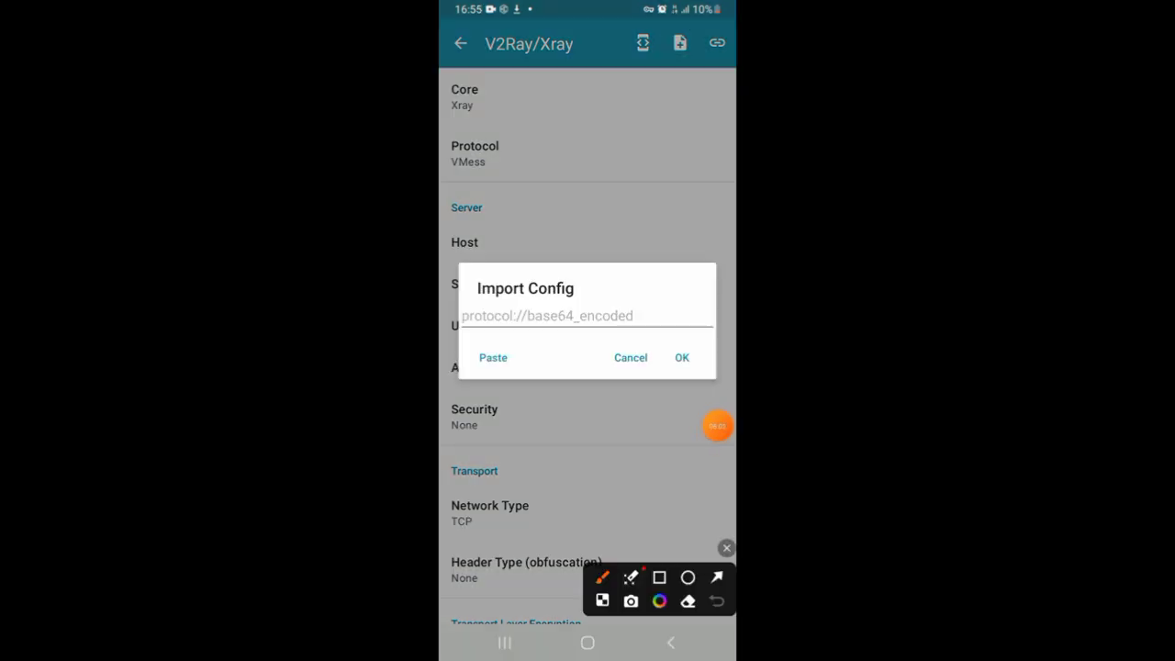
left_click(717, 577)
left_click_drag(560, 473, 676, 55)
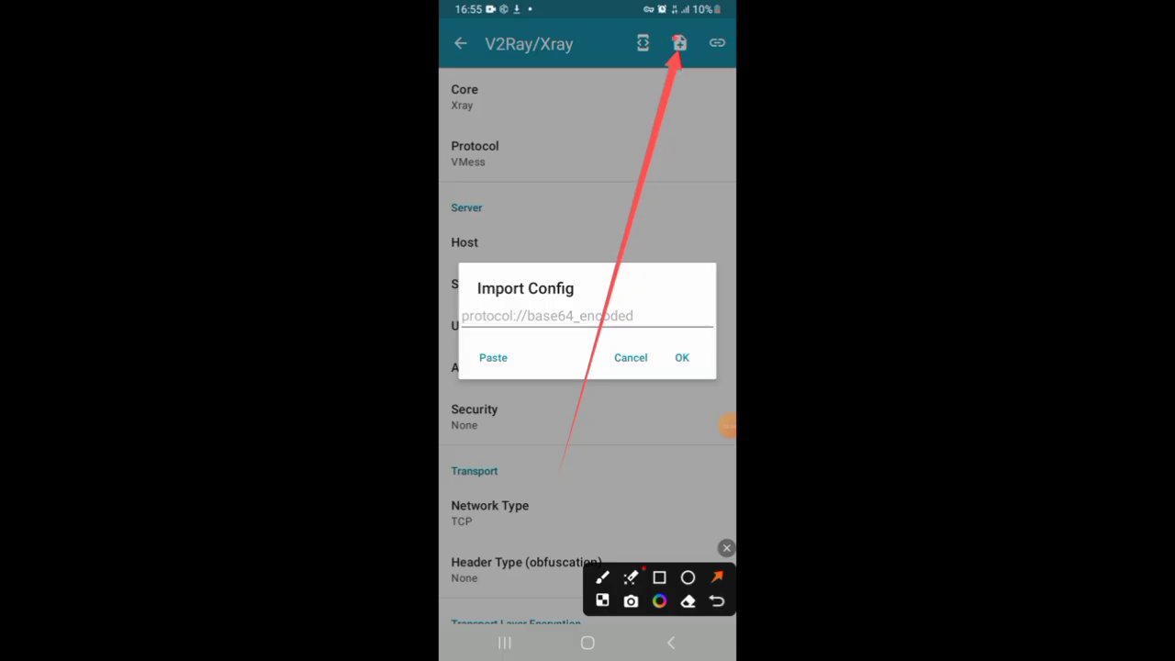
left_click(726, 548)
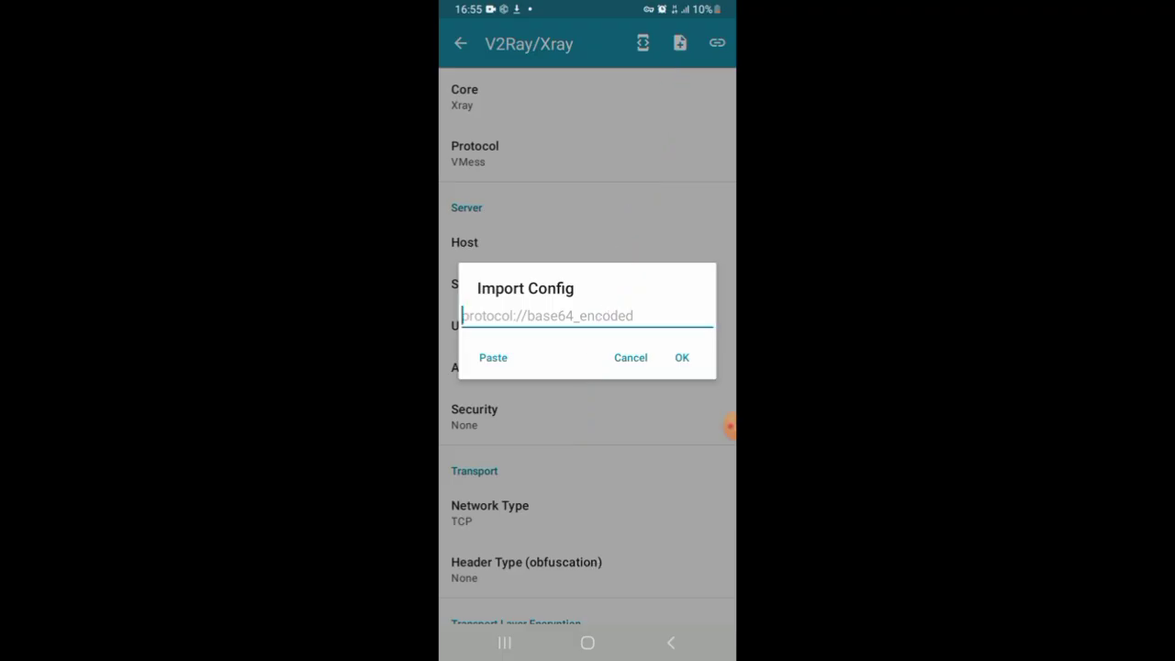
left_click(495, 315)
left_click(462, 335)
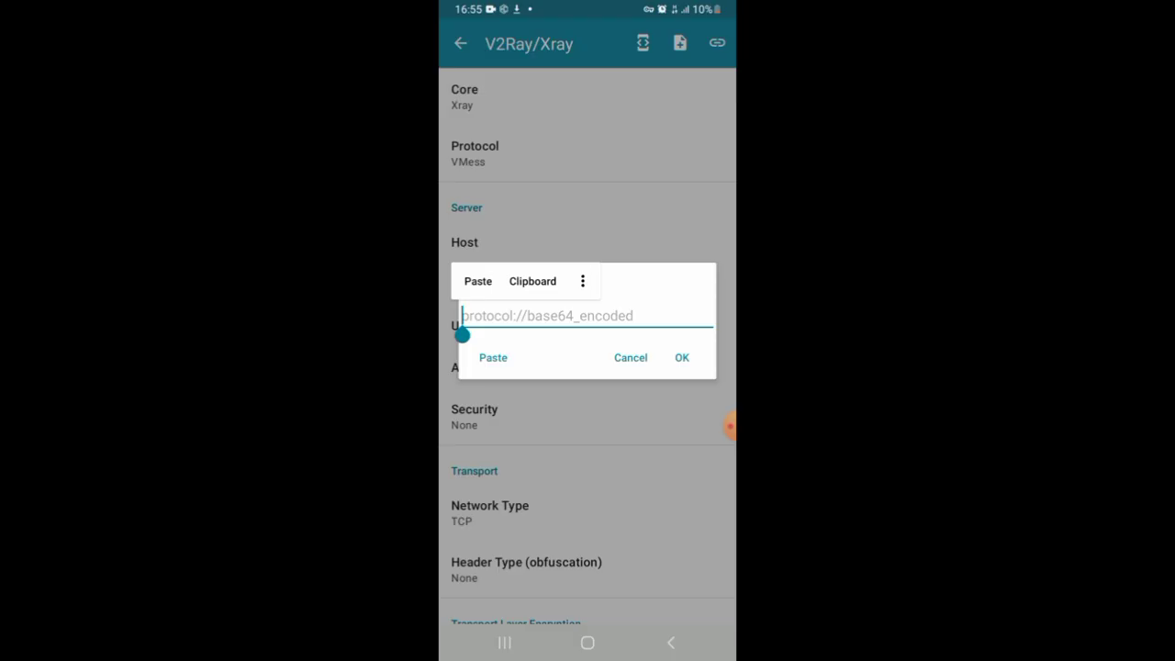
Step: Import the config (sg-1.hihu.net, port 443, WebSocket), check the Core, and return home
left_click(493, 357)
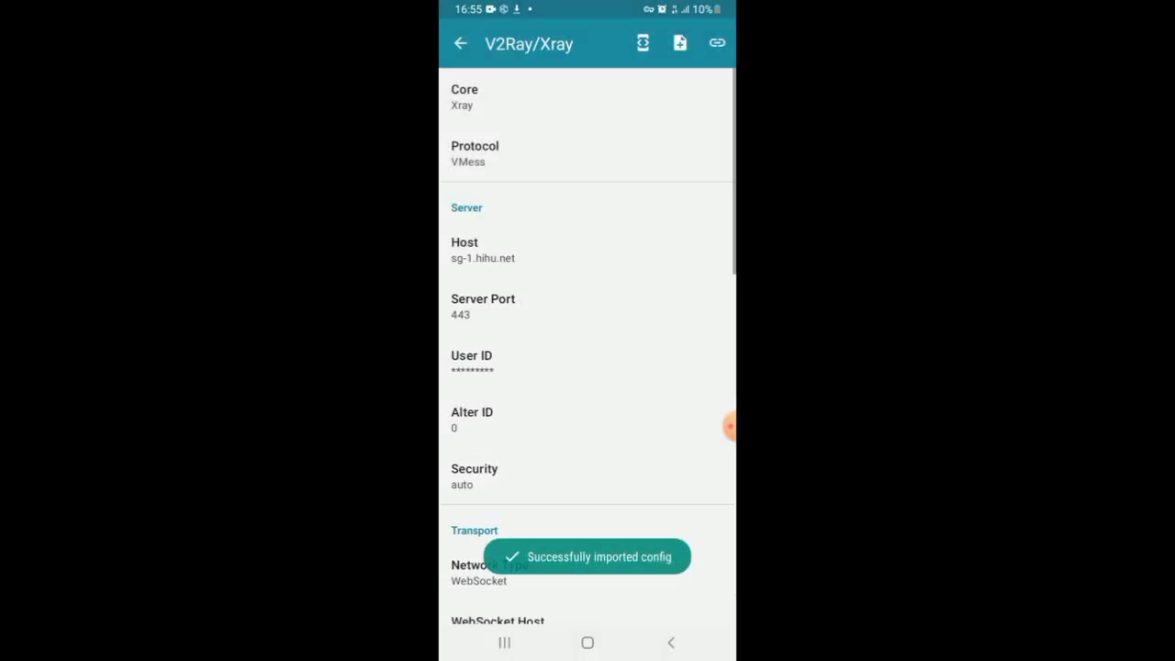
scroll(587, 344, "down", 3)
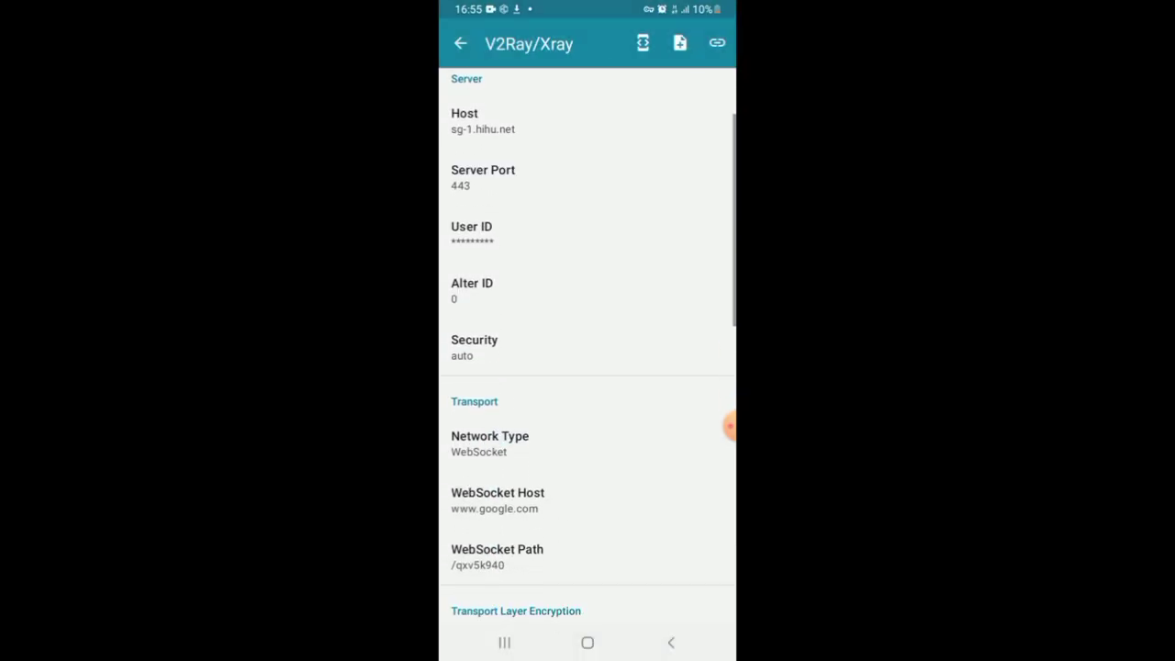
scroll(587, 344, "up", 2)
scroll(588, 344, "up", 1)
left_click(532, 96)
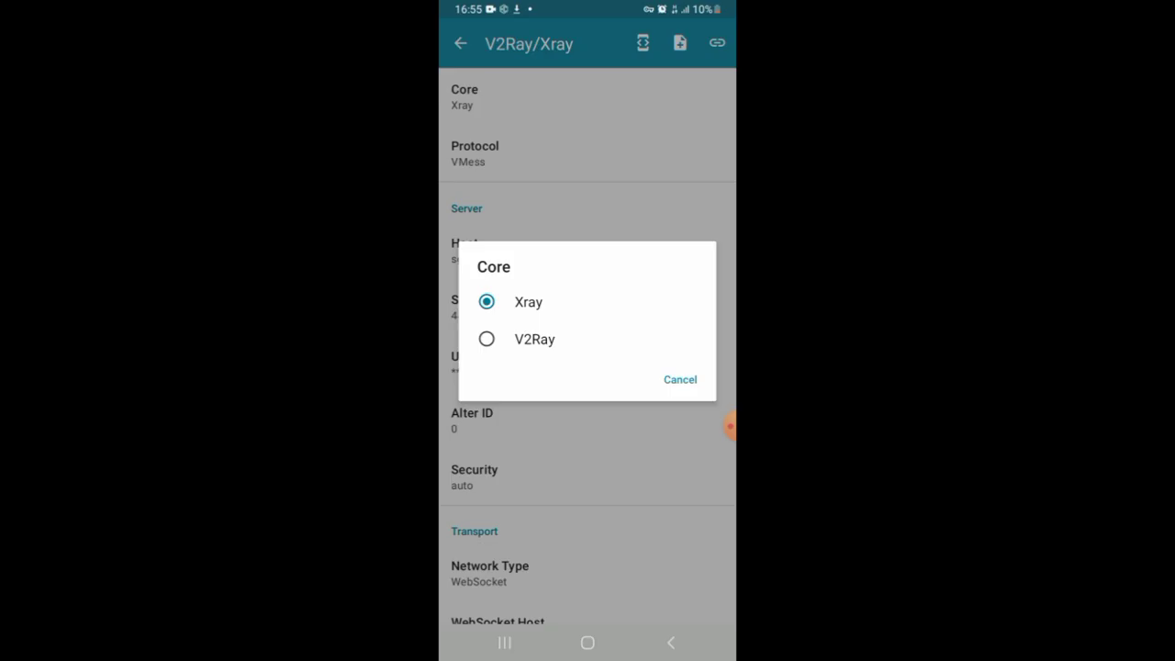
key("Escape")
key("Escape")
key("Escape")
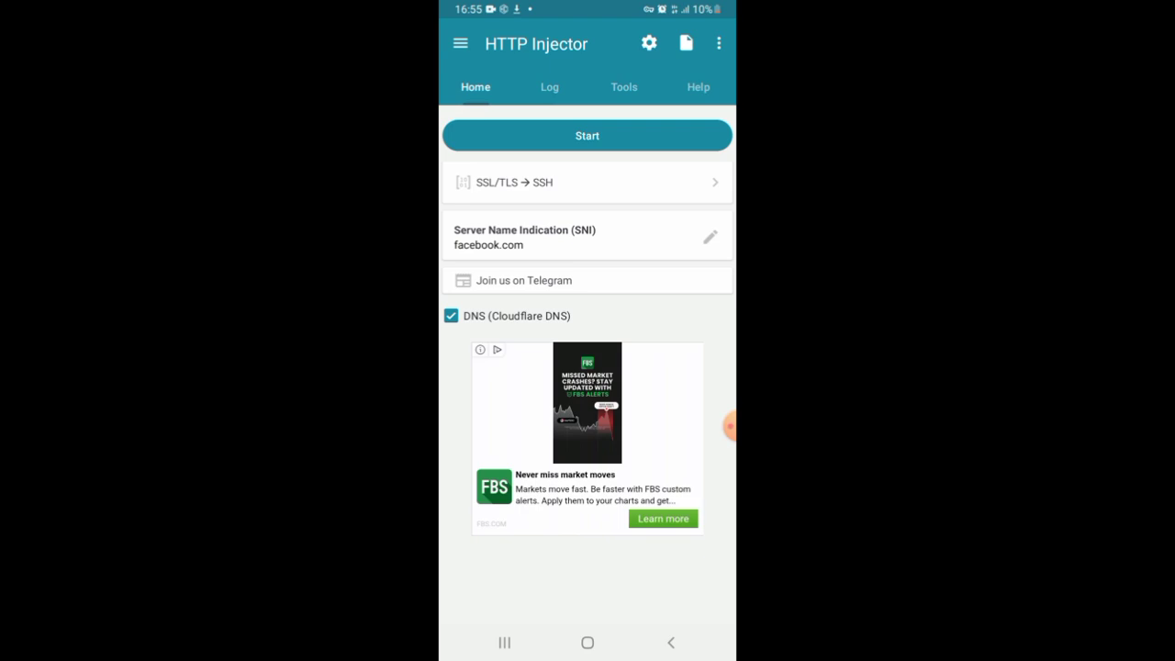
Step: Change the tunnel type from SSL/TLS → SSH to V2Ray/Xray and start the V2Ray tunnel
left_click(588, 182)
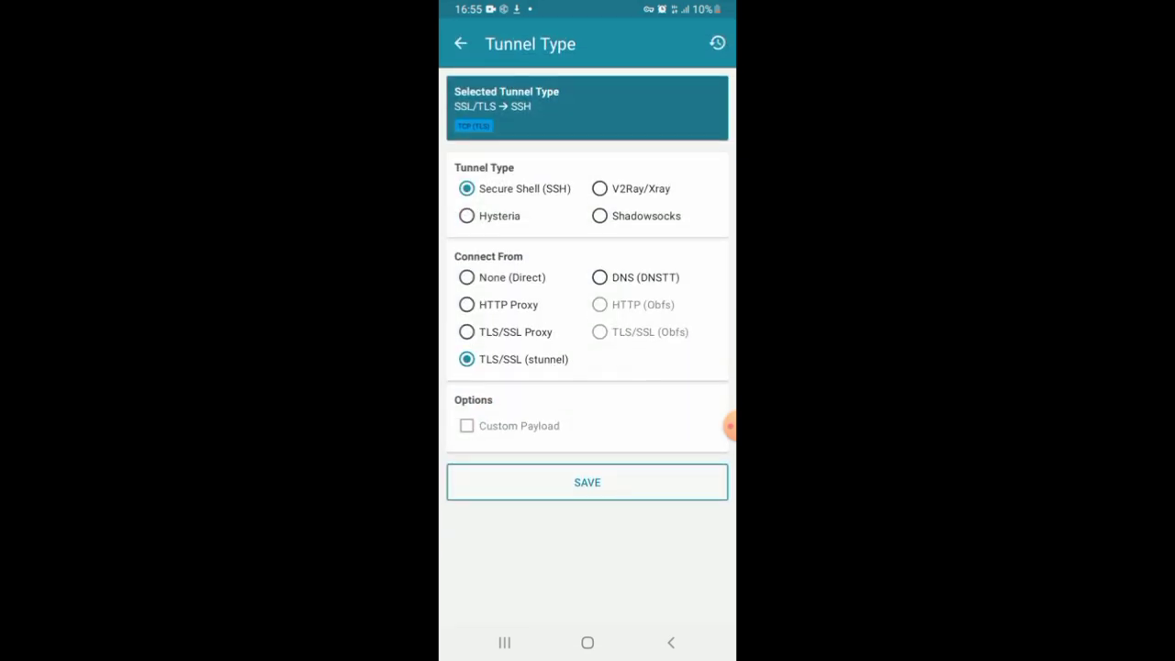
left_click(600, 188)
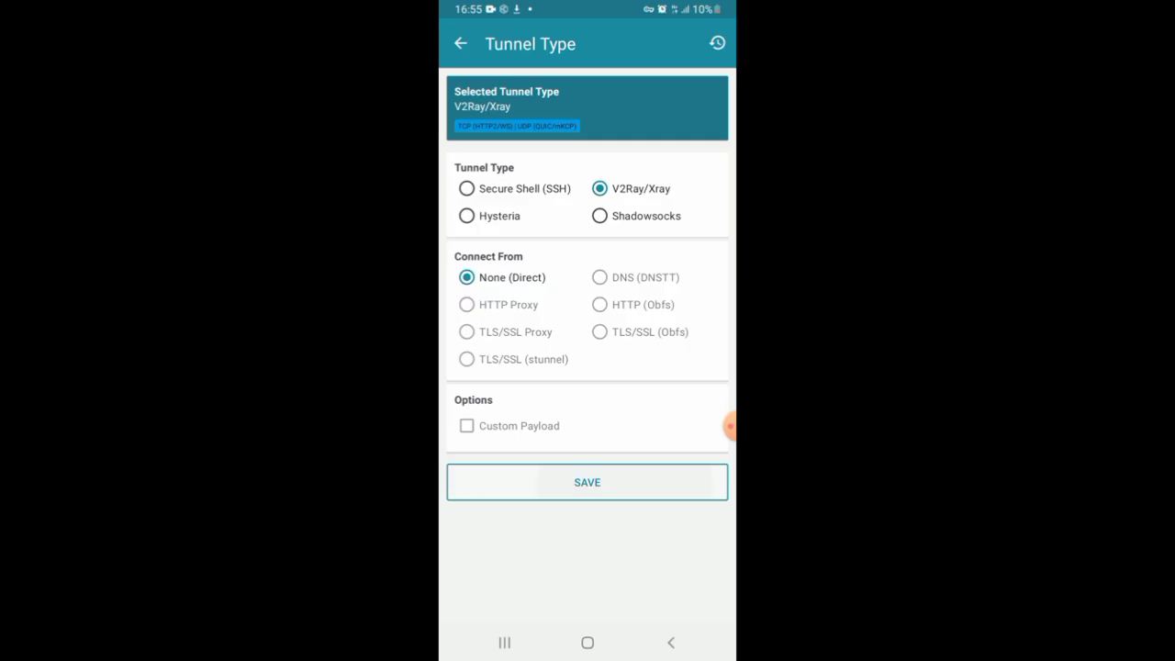
key("Escape")
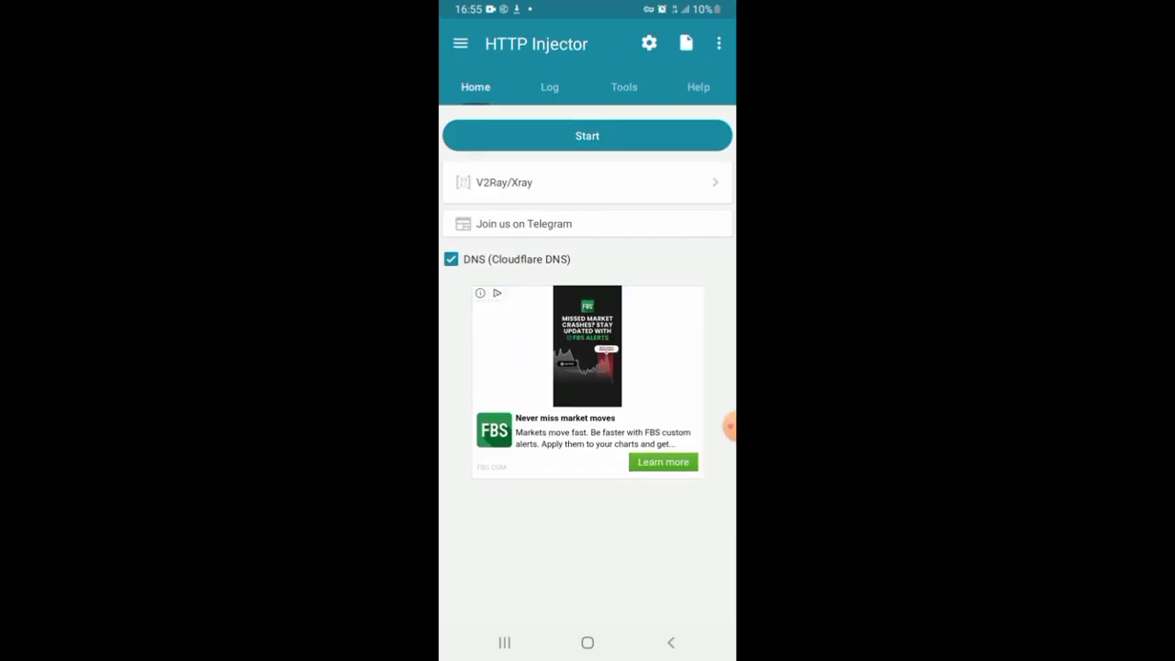
left_click(588, 135)
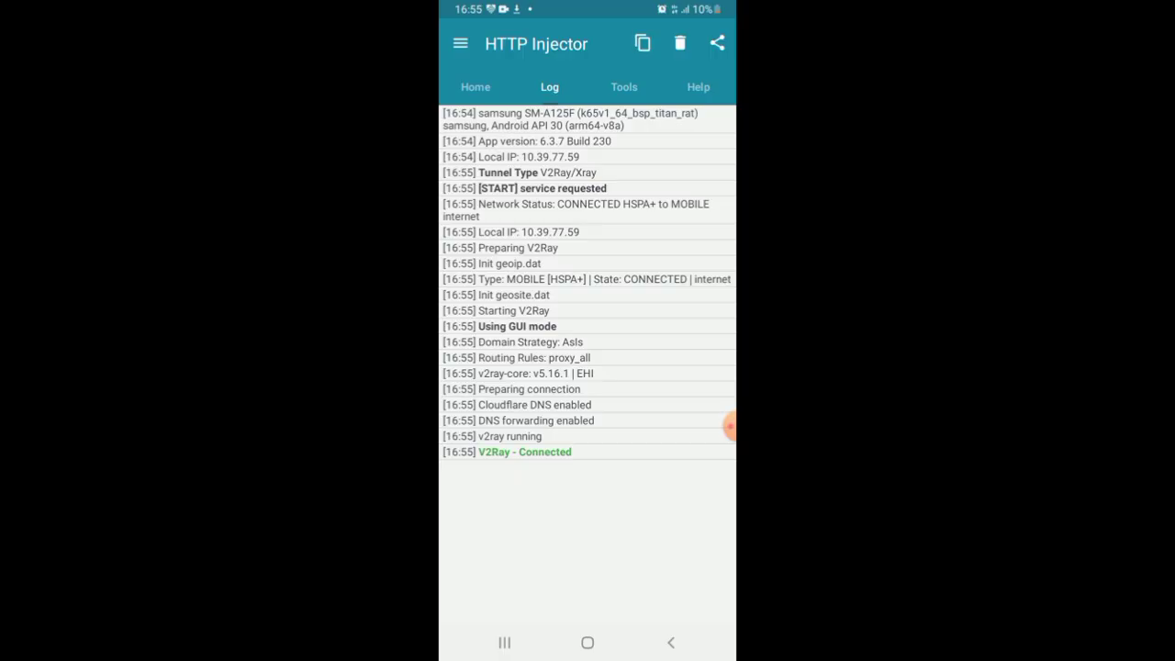
left_click(717, 426)
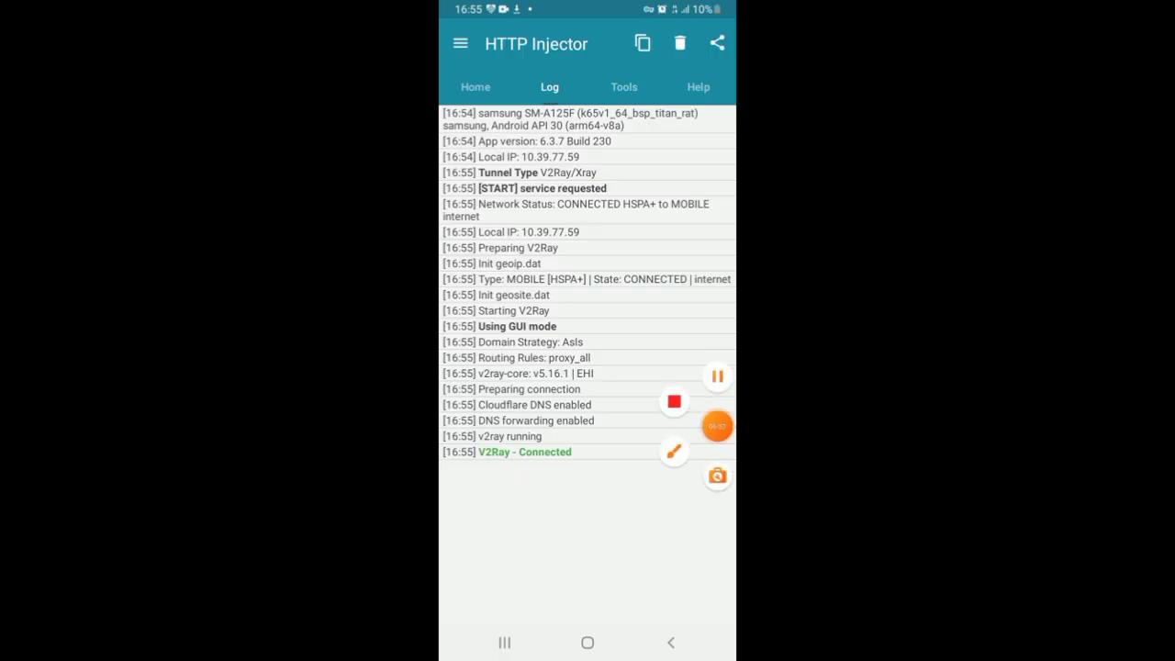
left_click(673, 451)
mouse_move(538, 423)
left_mouse_down()
mouse_move(512, 426)
mouse_move(625, 461)
mouse_move(503, 424)
left_mouse_up()
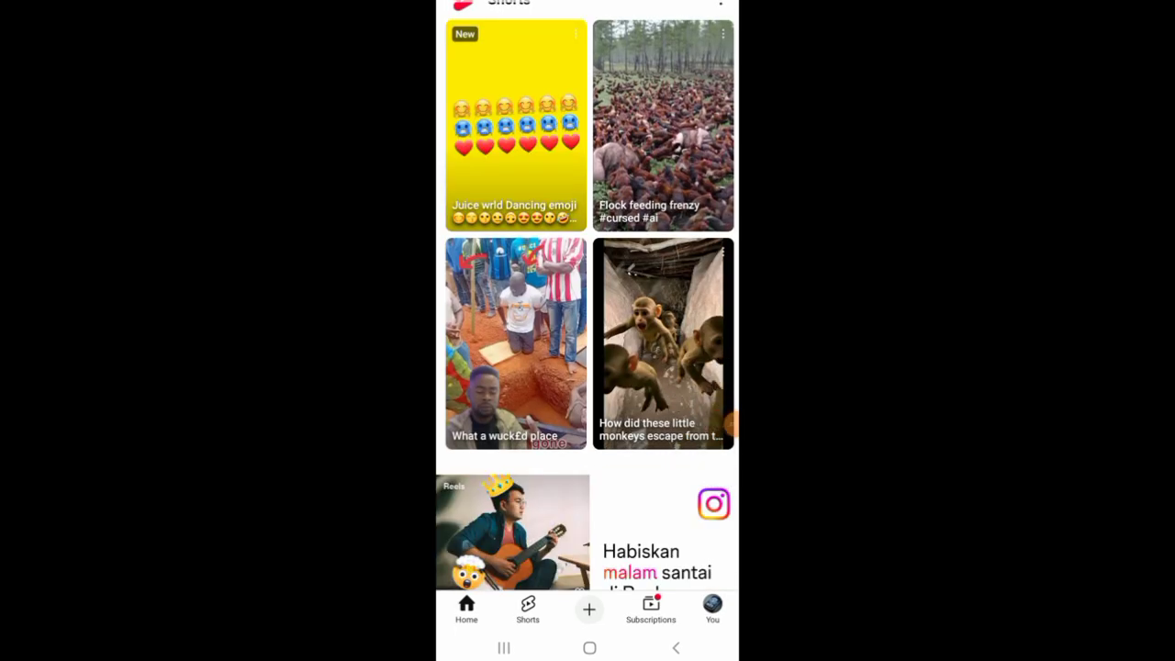
Step: Scroll through the YouTube Home feed and open the 'Drug Dealers Trading Arms in the Mountains' video
scroll(588, 348, "down", 3)
scroll(587, 276, "down", 2)
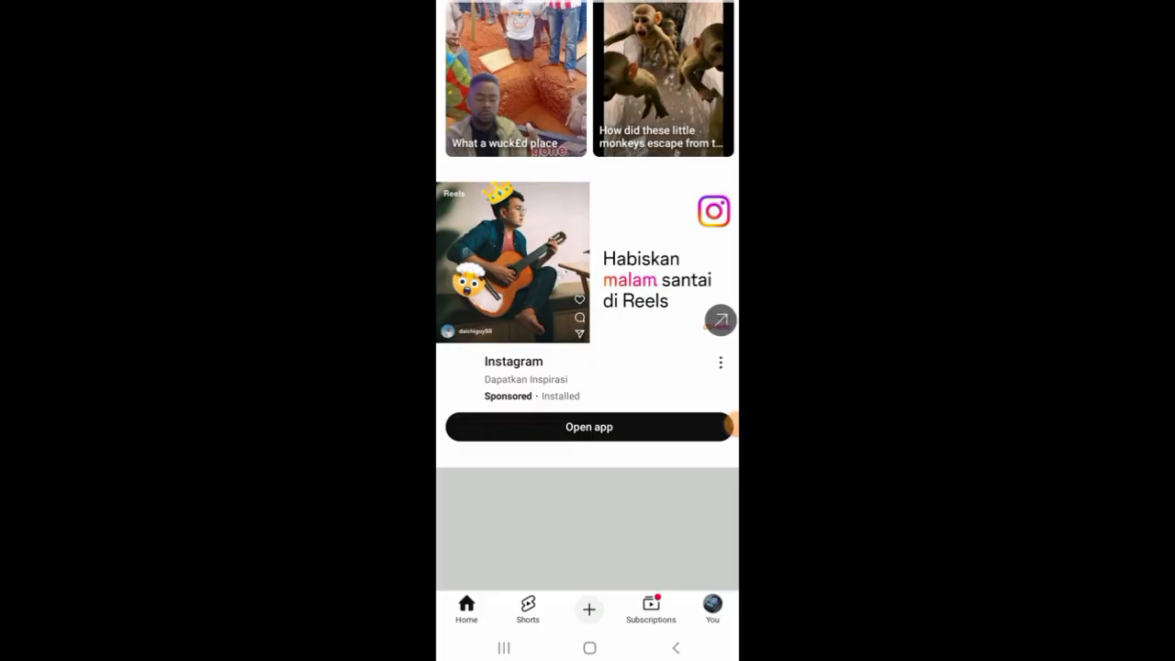
left_click(724, 424)
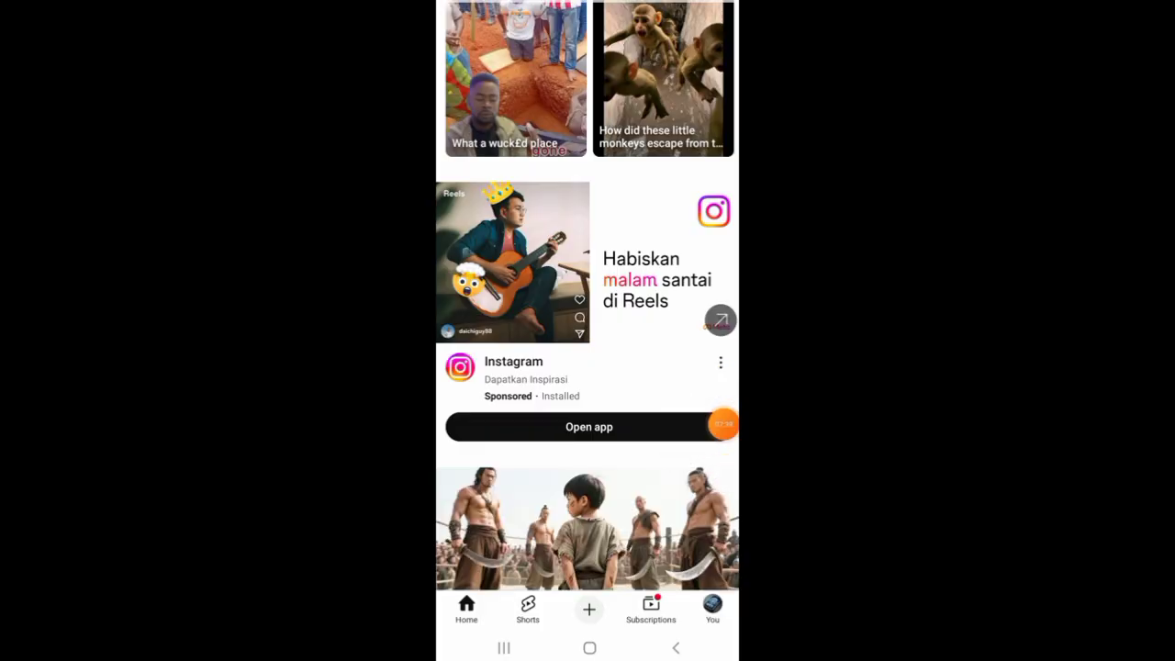
scroll(588, 331, "down", 3)
scroll(588, 368, "down", 5)
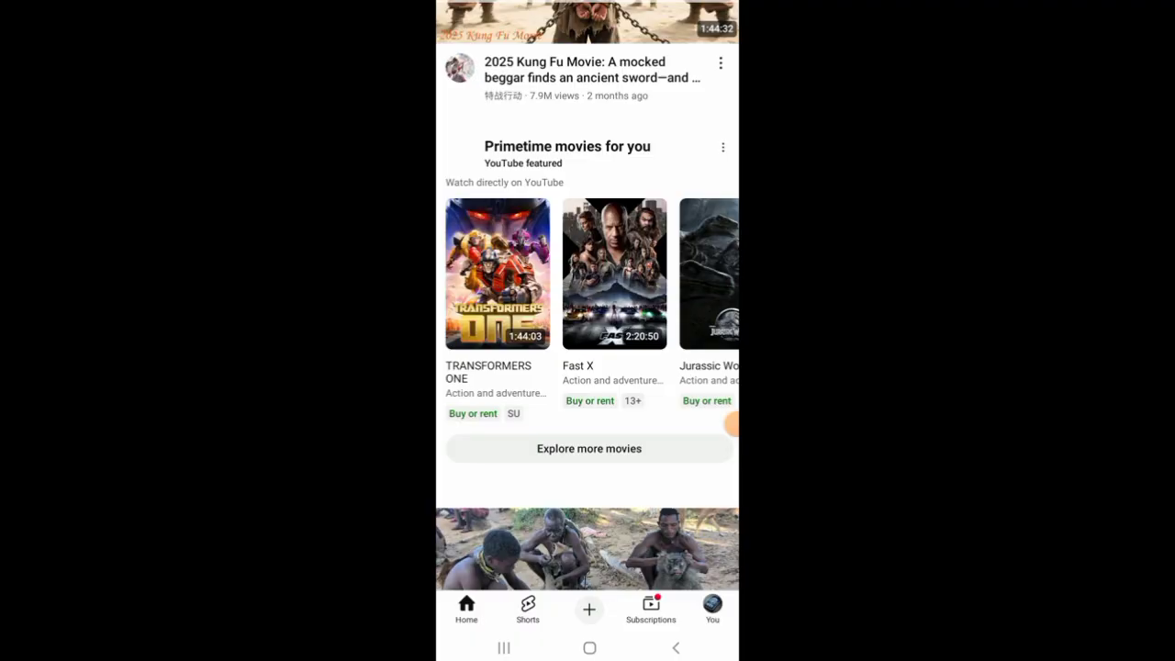
scroll(587, 331, "down", 4)
scroll(587, 330, "up", 2)
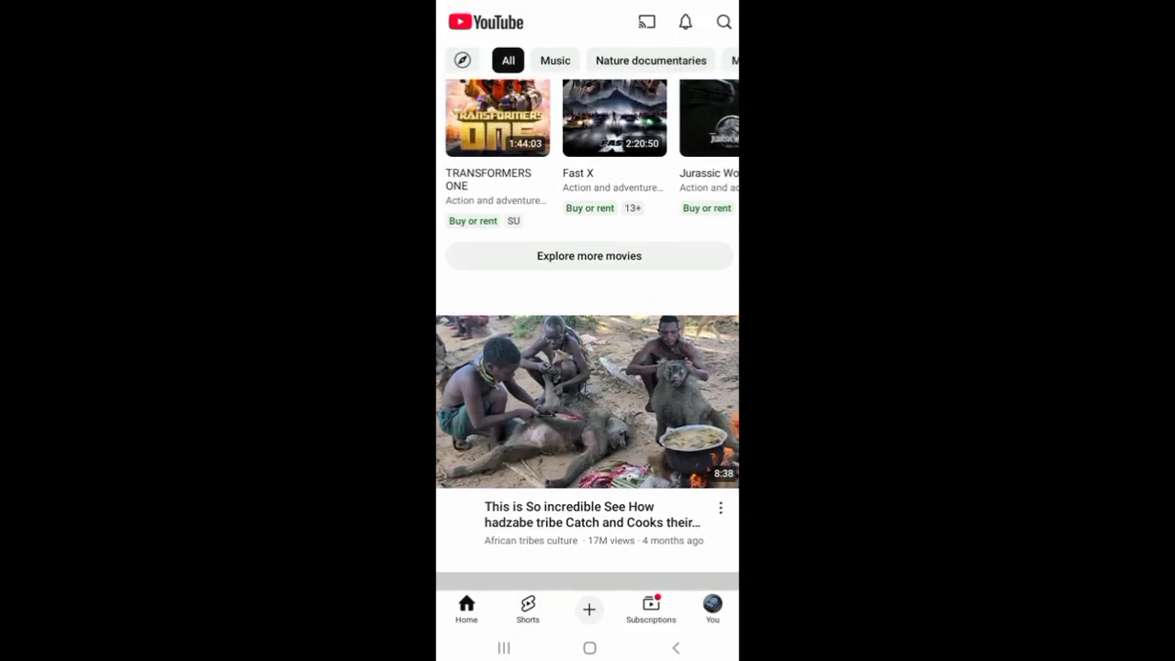
scroll(588, 330, "down", 5)
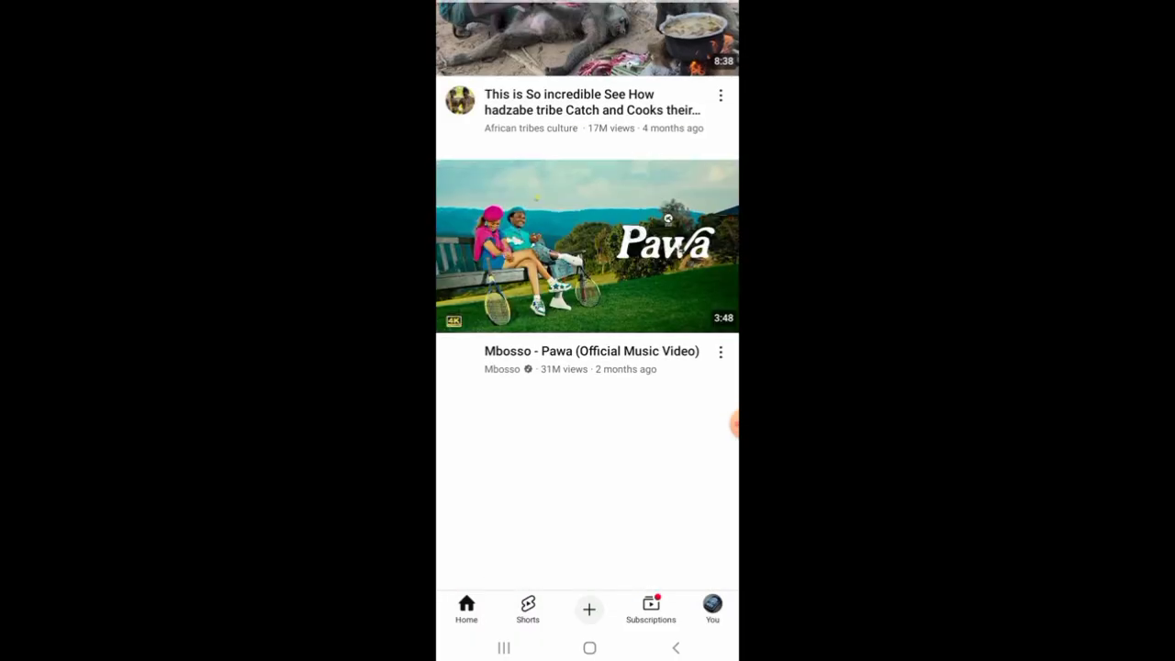
scroll(587, 330, "down", 5)
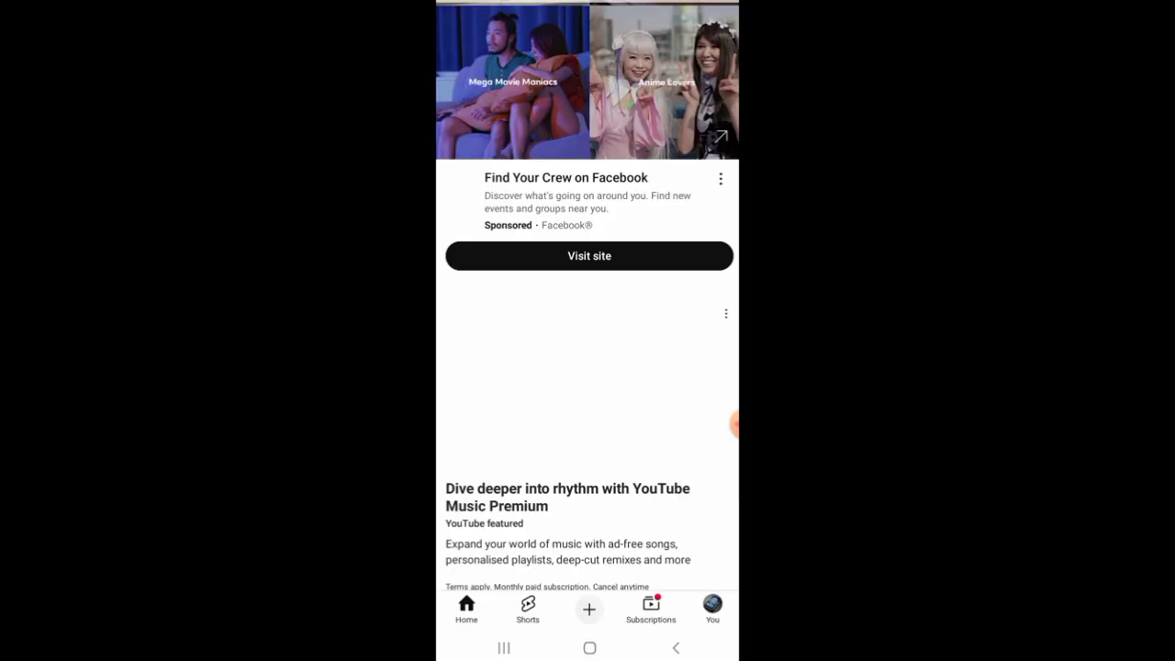
scroll(587, 330, "up", 5)
scroll(588, 331, "down", 2)
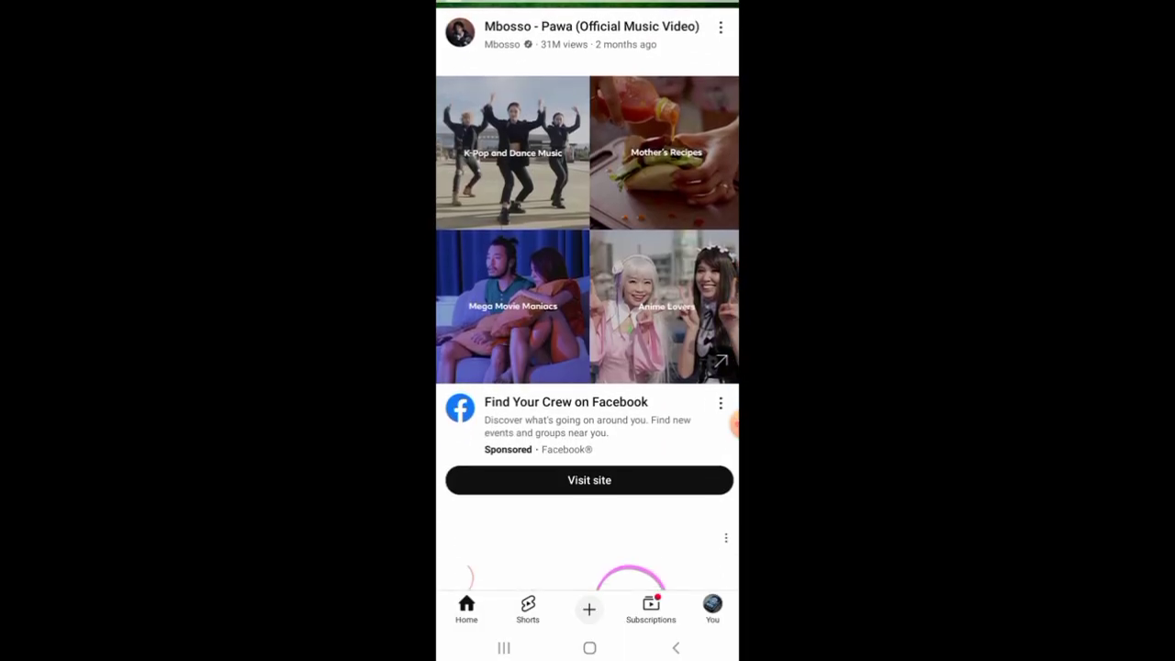
scroll(587, 331, "down", 6)
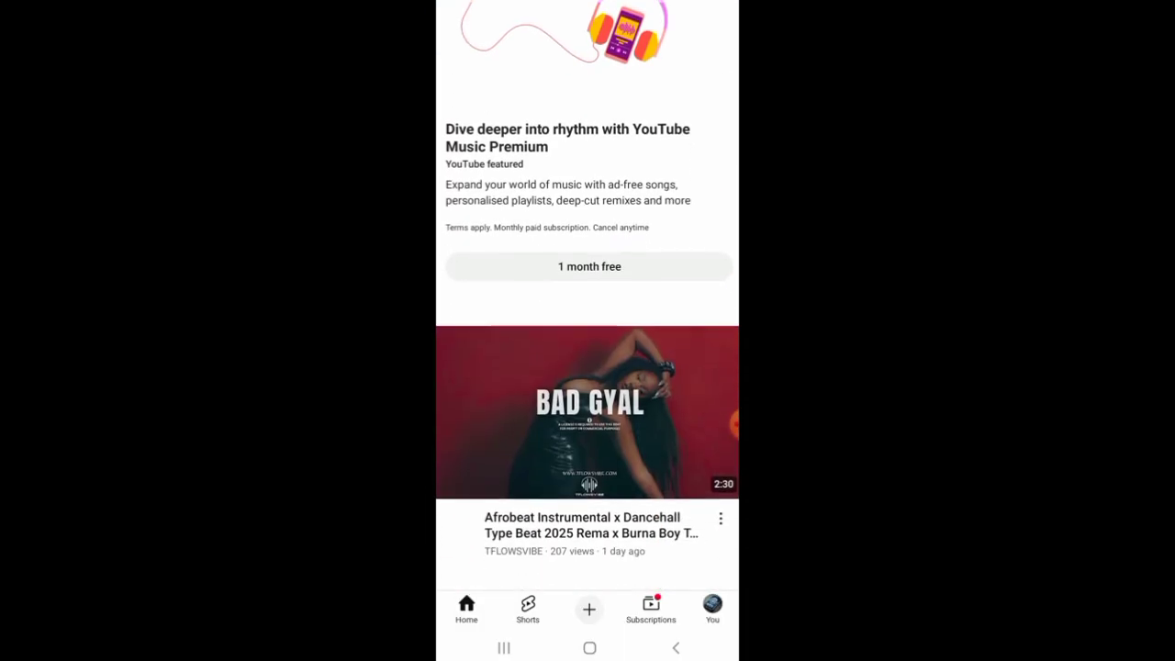
scroll(587, 367, "down", 4)
scroll(587, 367, "up", 1)
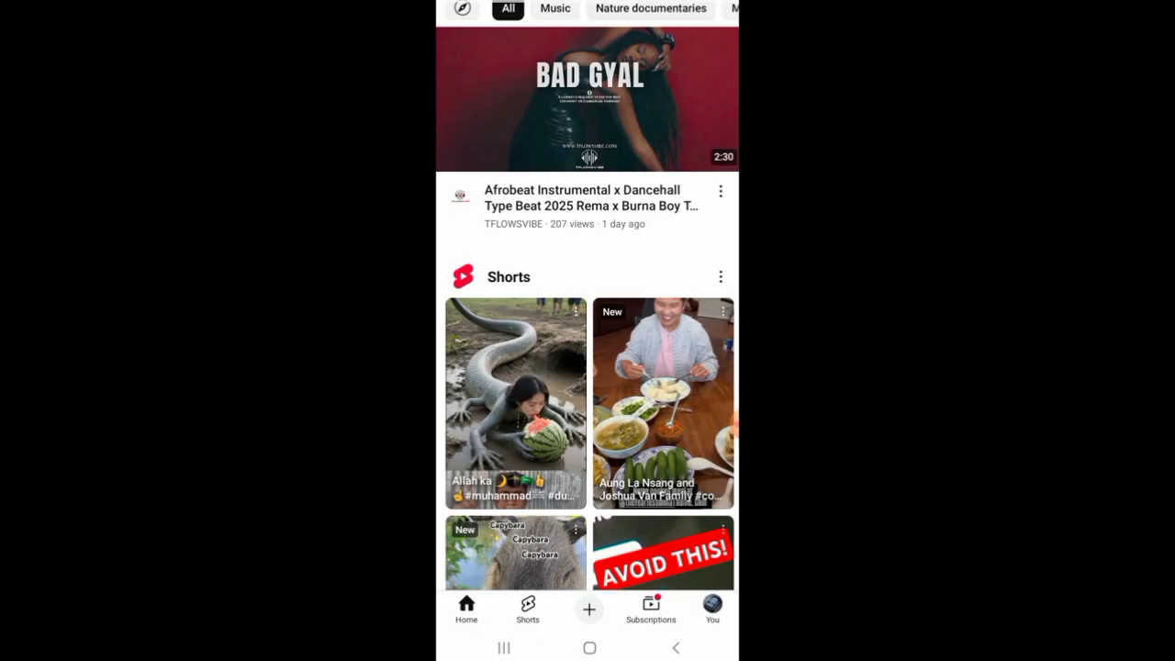
scroll(588, 330, "down", 2)
scroll(587, 331, "down", 3)
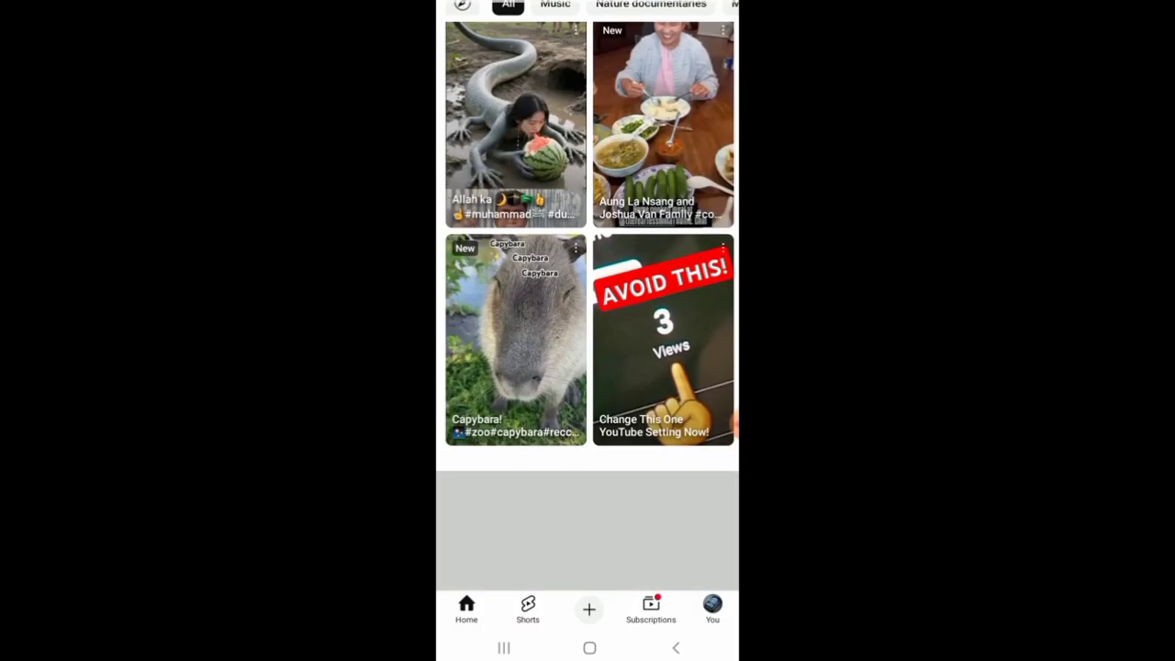
scroll(588, 276, "down", 3)
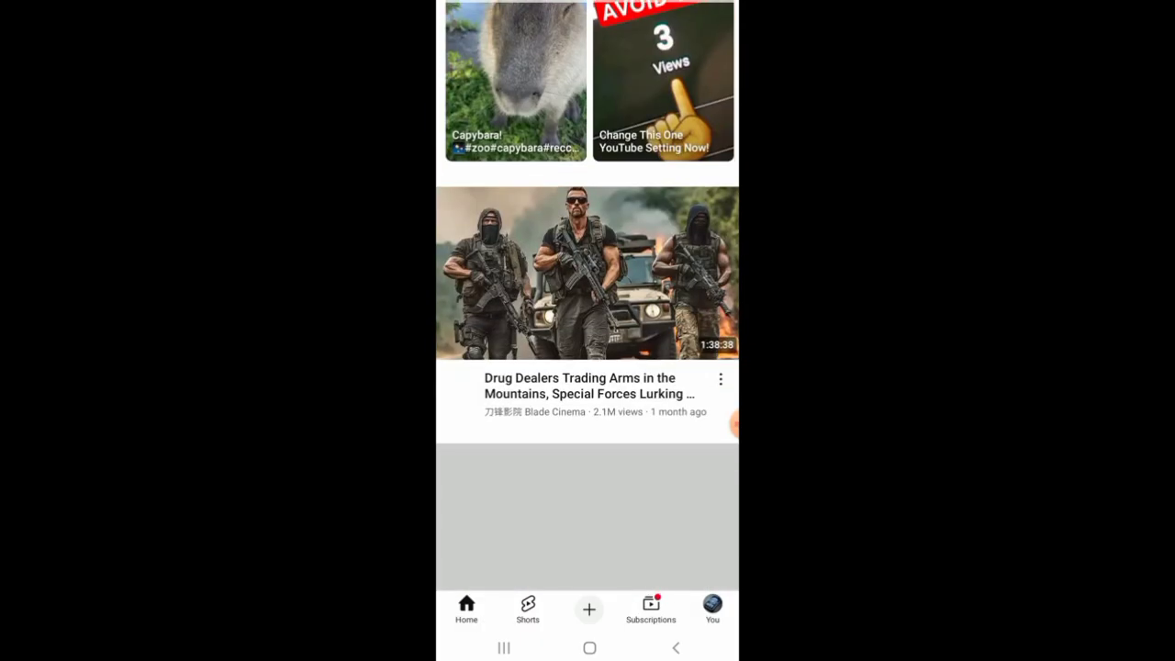
left_click(588, 275)
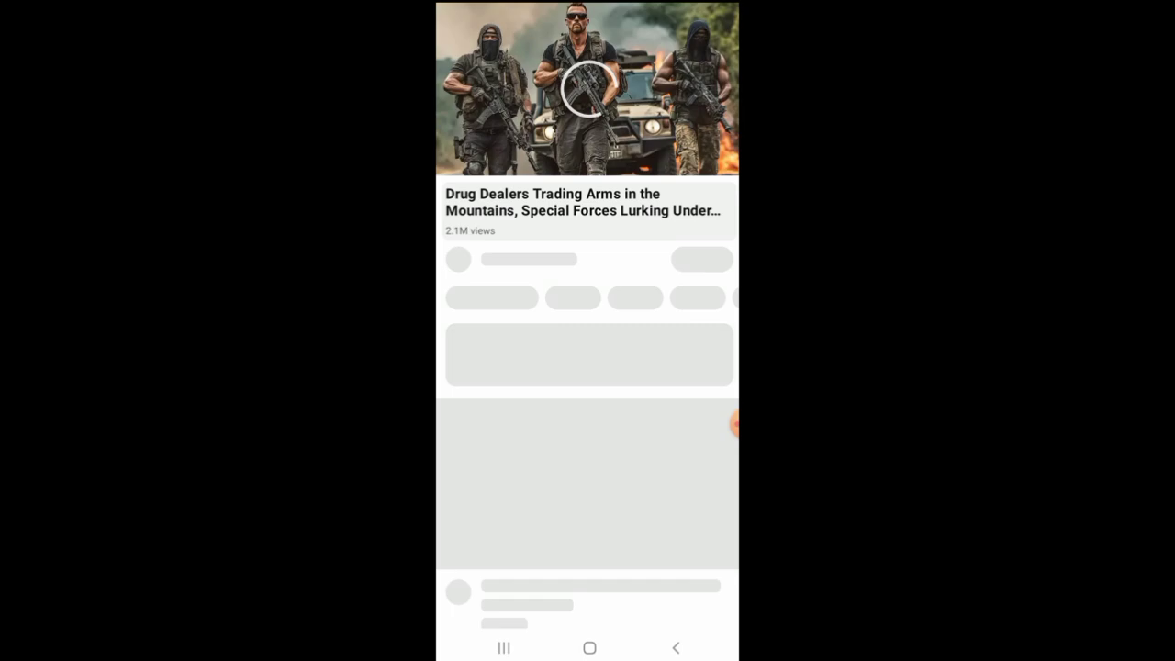